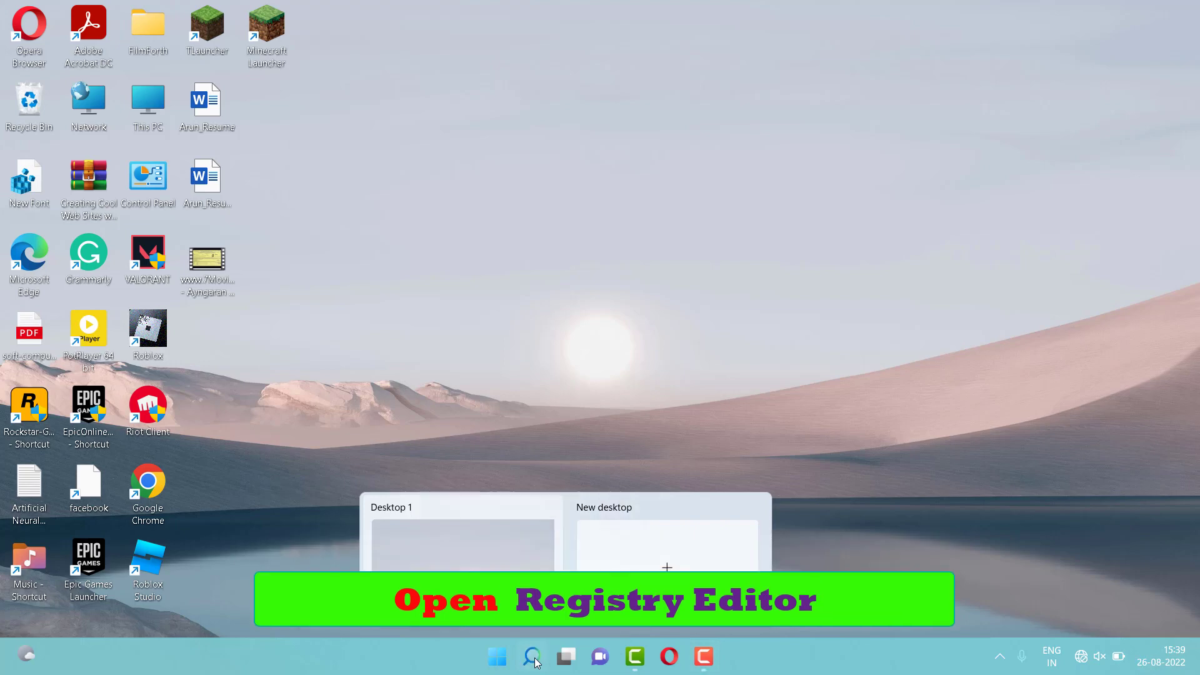
Search for Registry Editor and launch it
{"action": "left_click", "coordinate": [535, 660]}
{"action": "type", "text": "re"}
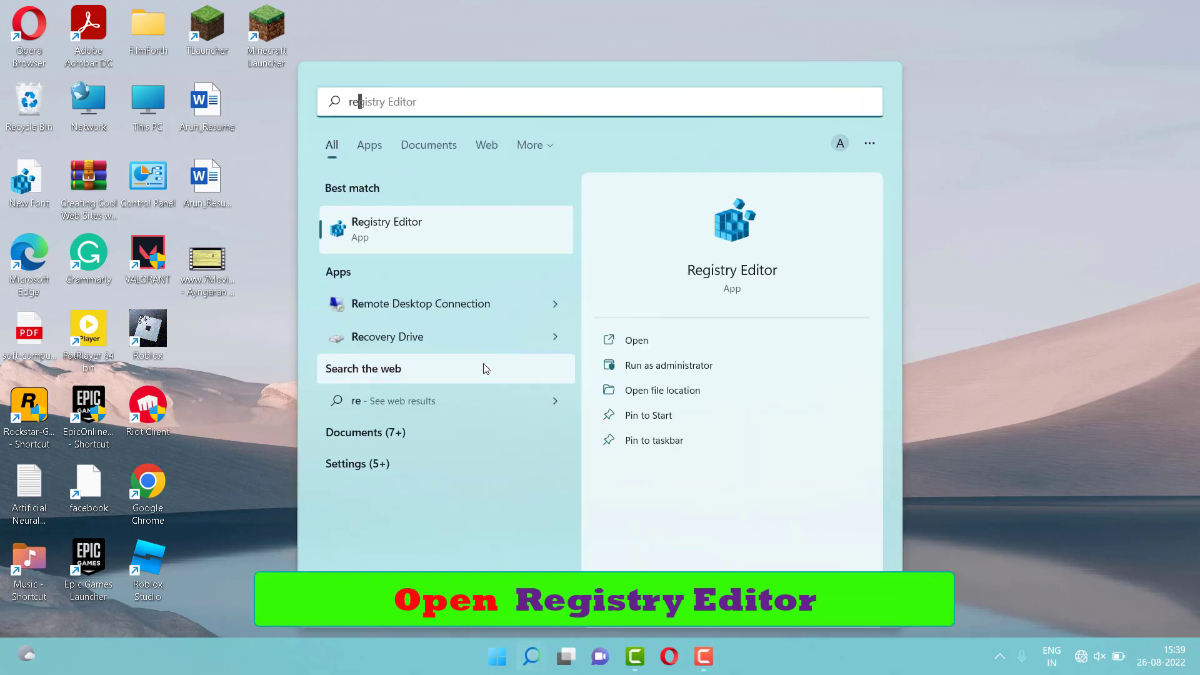
{"action": "left_click", "coordinate": [463, 227]}
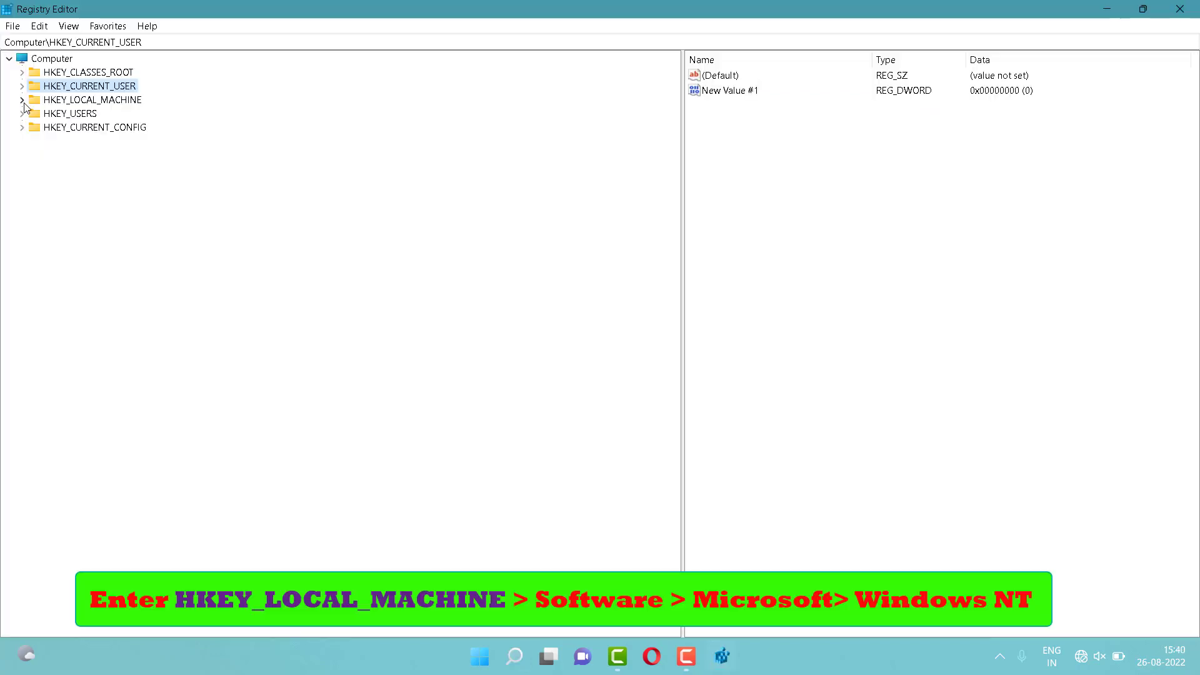
Navigate to the key HKEY_LOCAL_MACHINE\SOFTWARE\Microsoft\Windows NT\CurrentVersion and show its values
{"action": "left_click", "coordinate": [22, 100]}
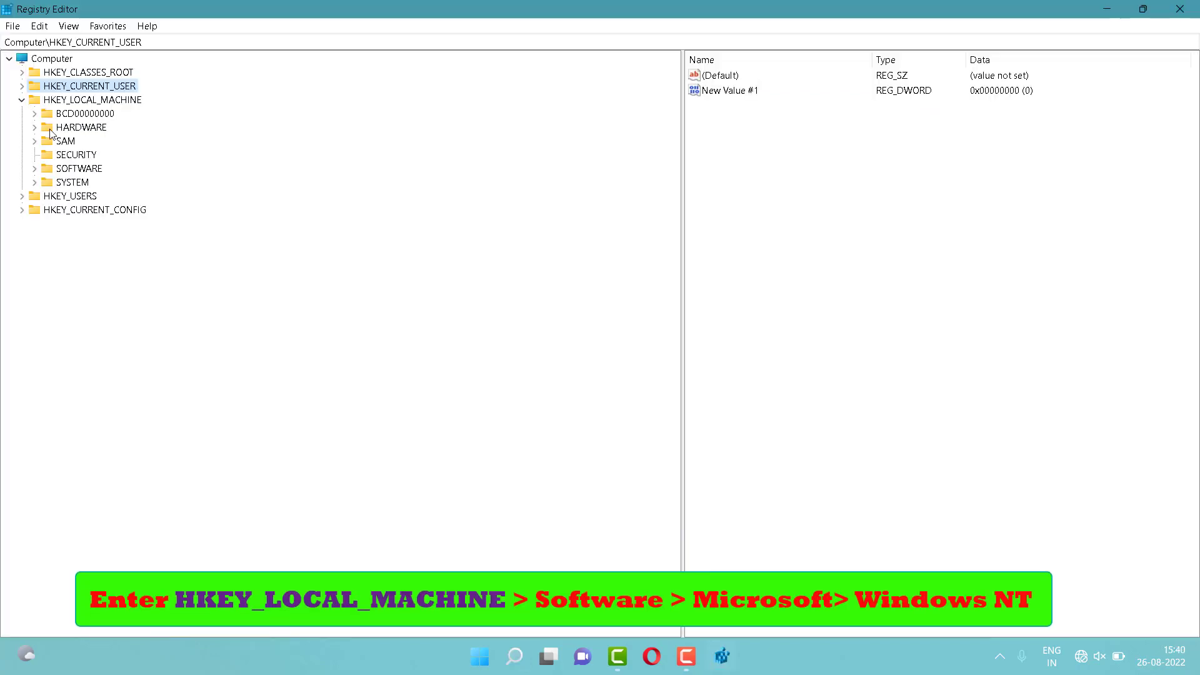
{"action": "left_click", "coordinate": [34, 168]}
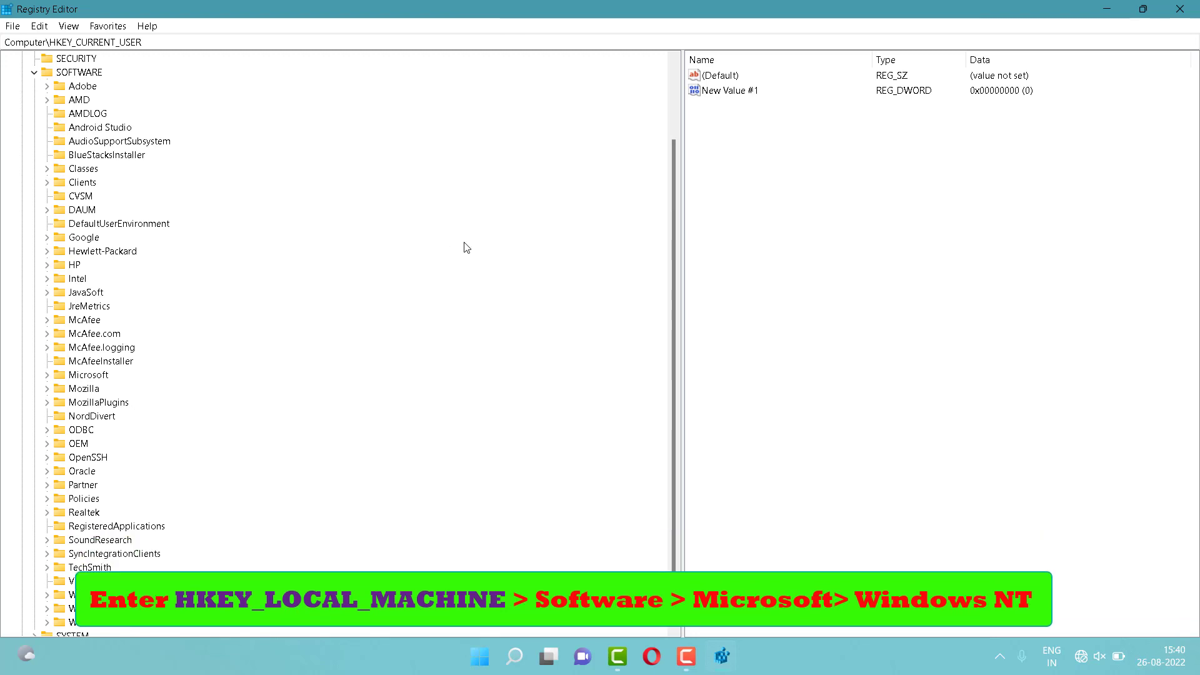
{"action": "left_click", "coordinate": [47, 375]}
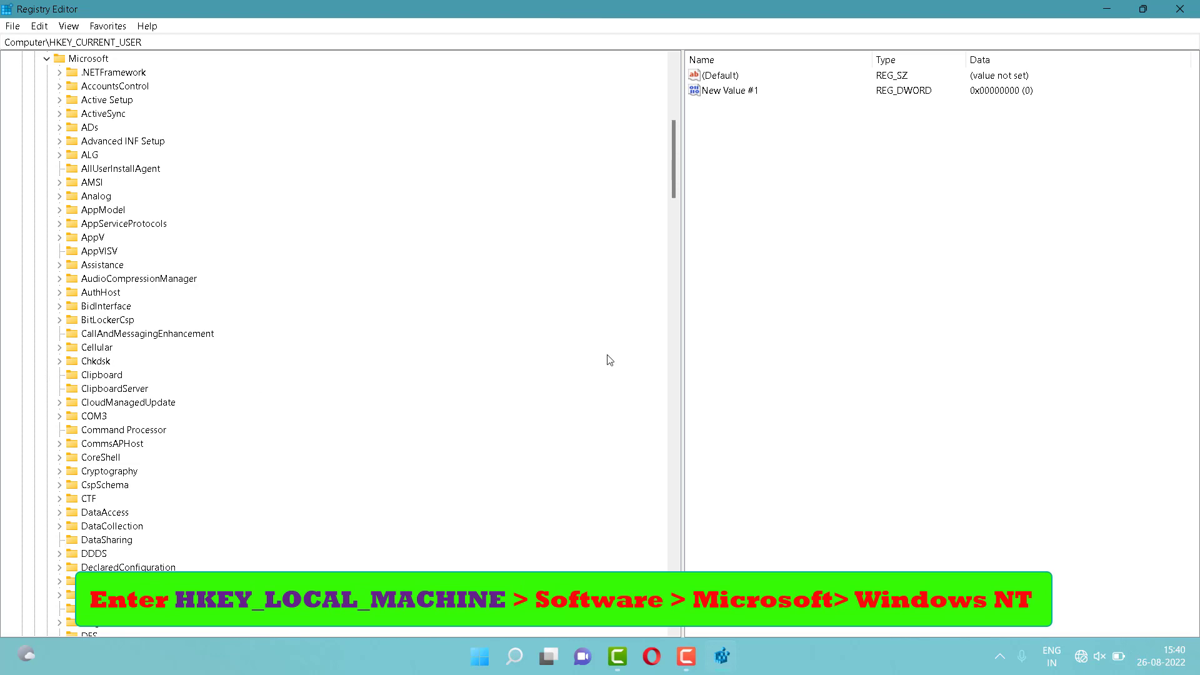
{"action": "left_click_drag", "start_coordinate": [674, 191], "coordinate": [709, 547]}
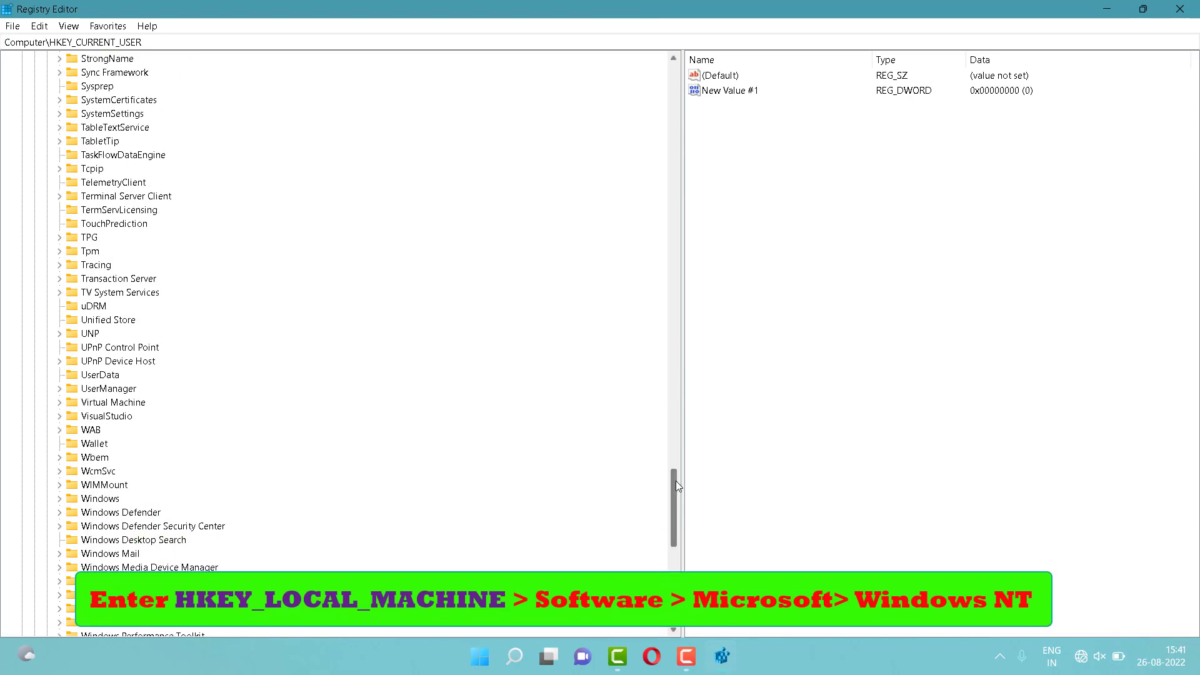
{"action": "left_click_drag", "start_coordinate": [678, 486], "coordinate": [680, 536]}
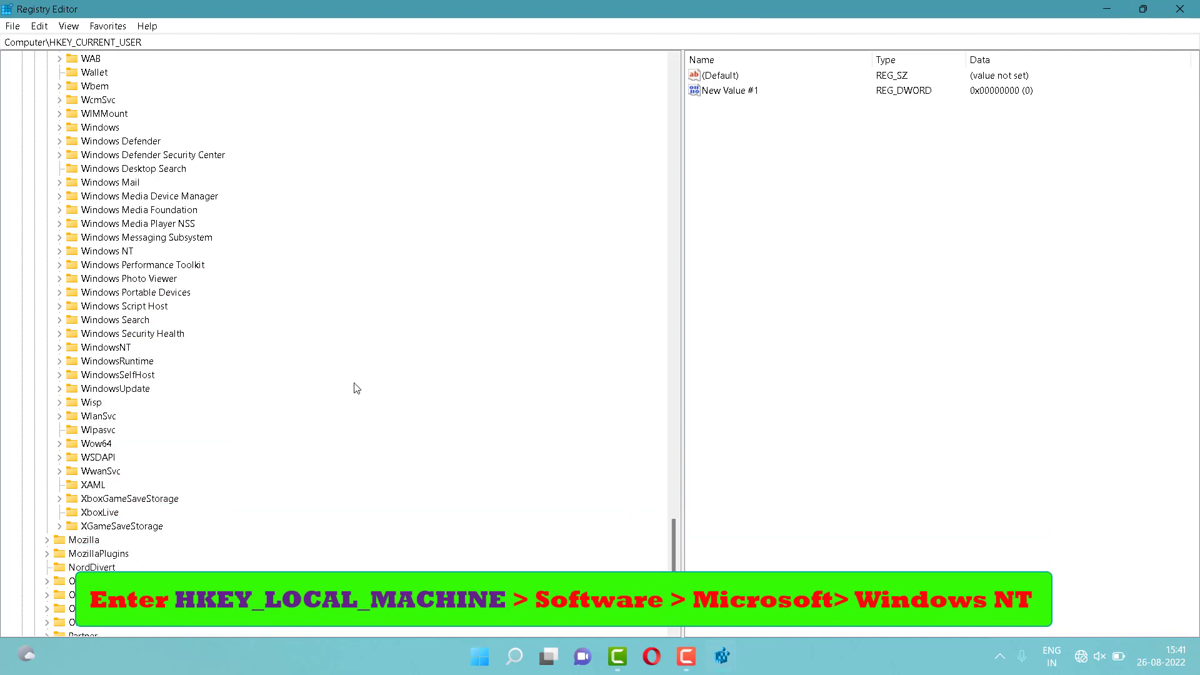
{"action": "left_click", "coordinate": [60, 250]}
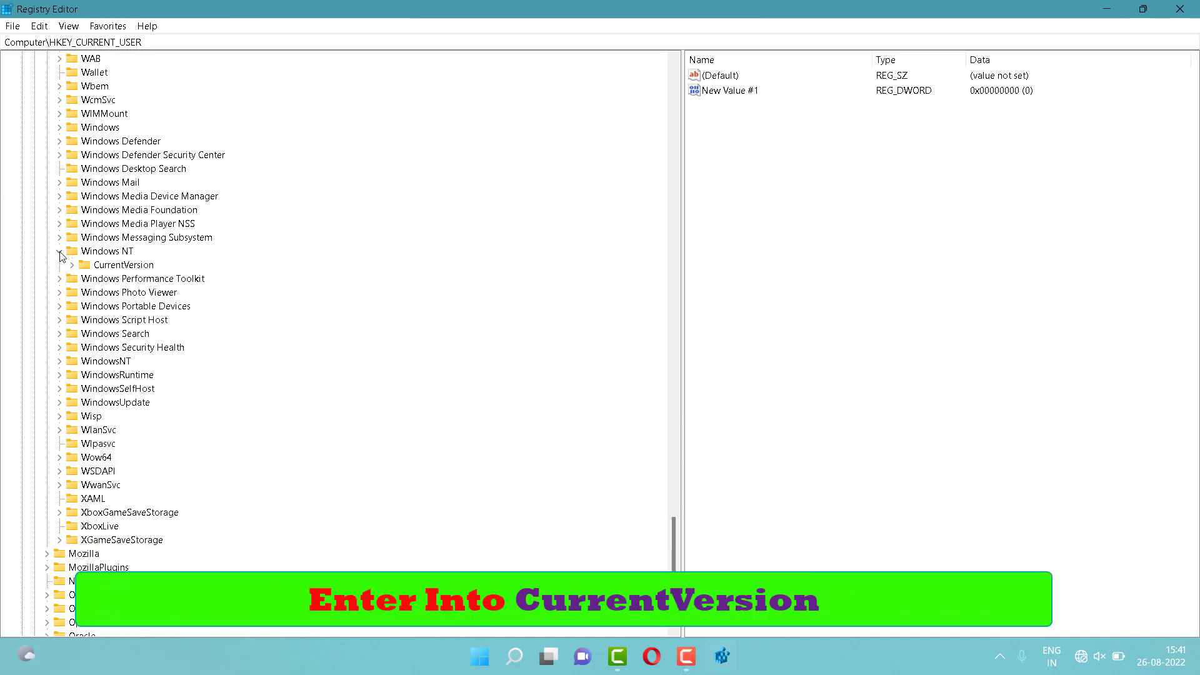
{"action": "left_click", "coordinate": [85, 265]}
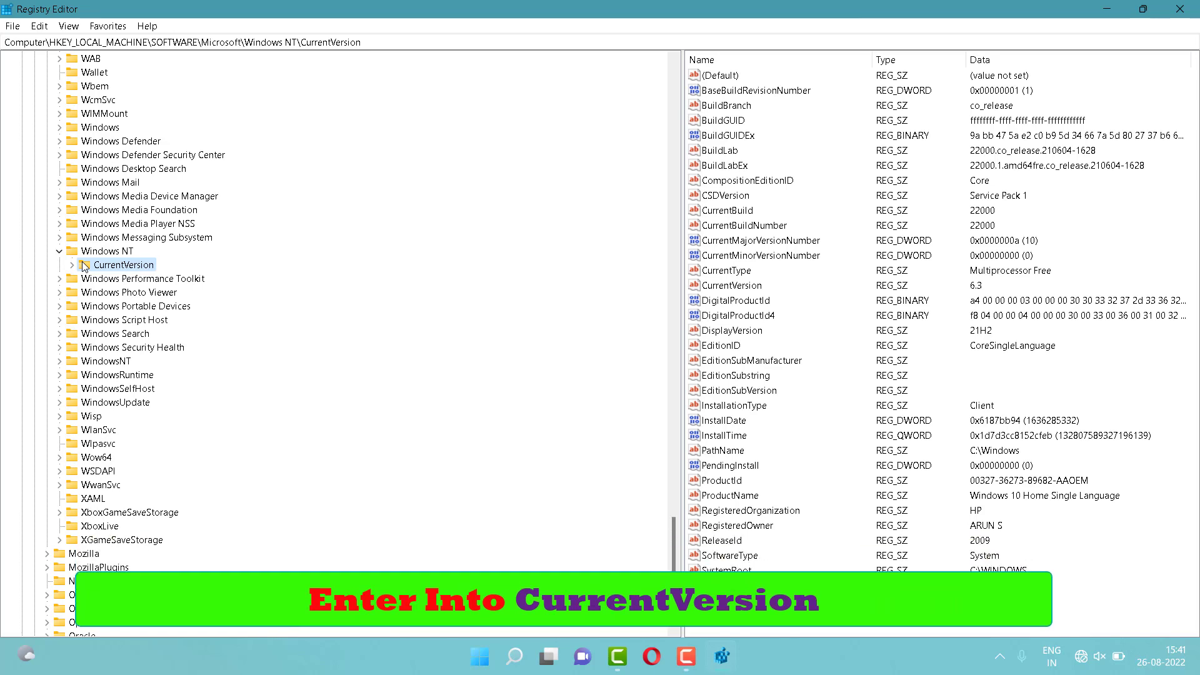
Check that the SystemRoot string's value data is C:\WINDOWS and accept it
{"action": "mouse_move", "coordinate": [671, 525]}
{"action": "left_mouse_down"}
{"action": "mouse_move", "coordinate": [664, 477]}
{"action": "mouse_move", "coordinate": [669, 519]}
{"action": "left_mouse_up"}
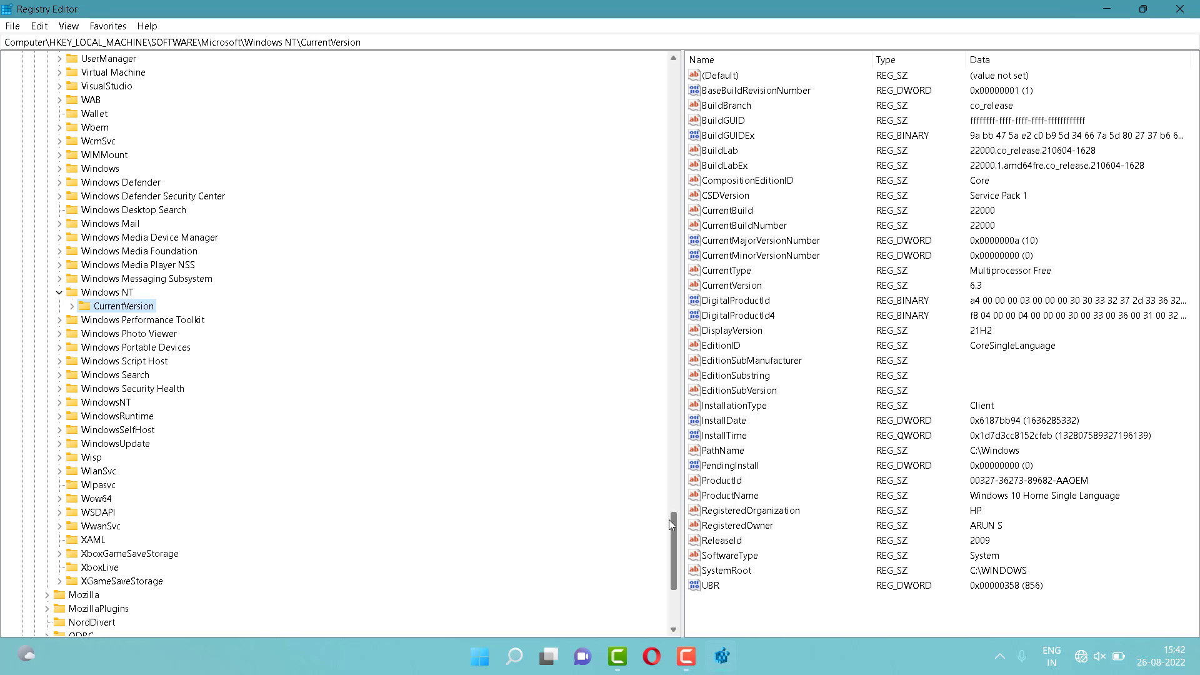
{"action": "right_click", "coordinate": [727, 571]}
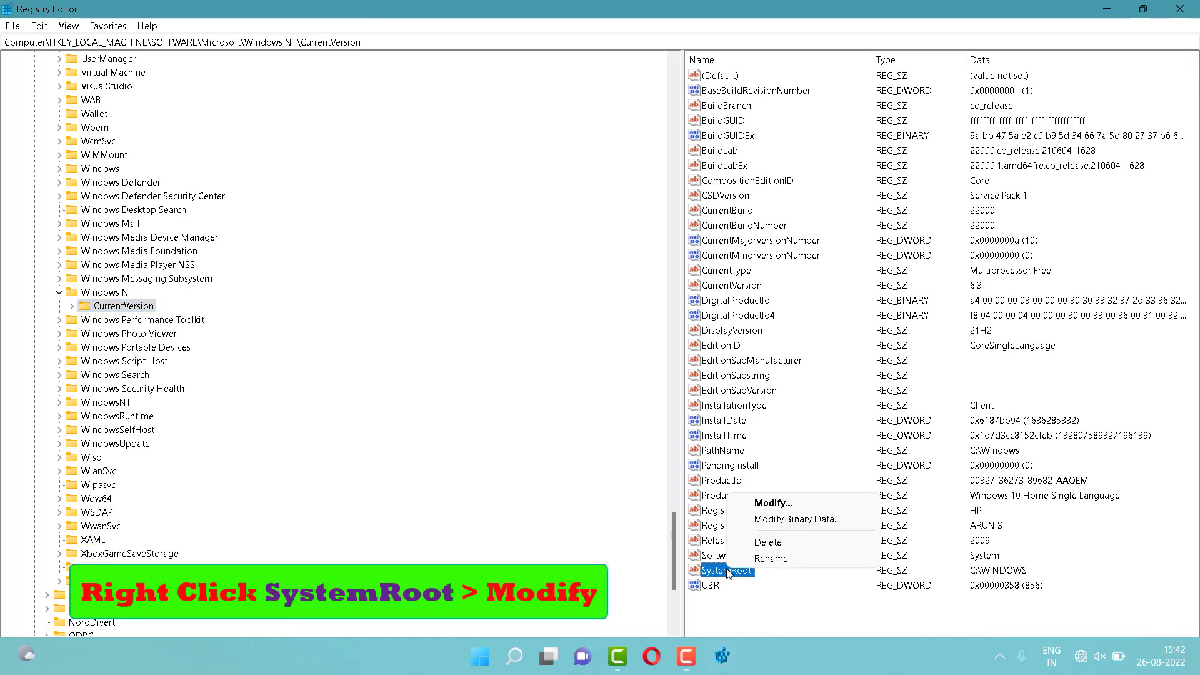
{"action": "left_click", "coordinate": [763, 503]}
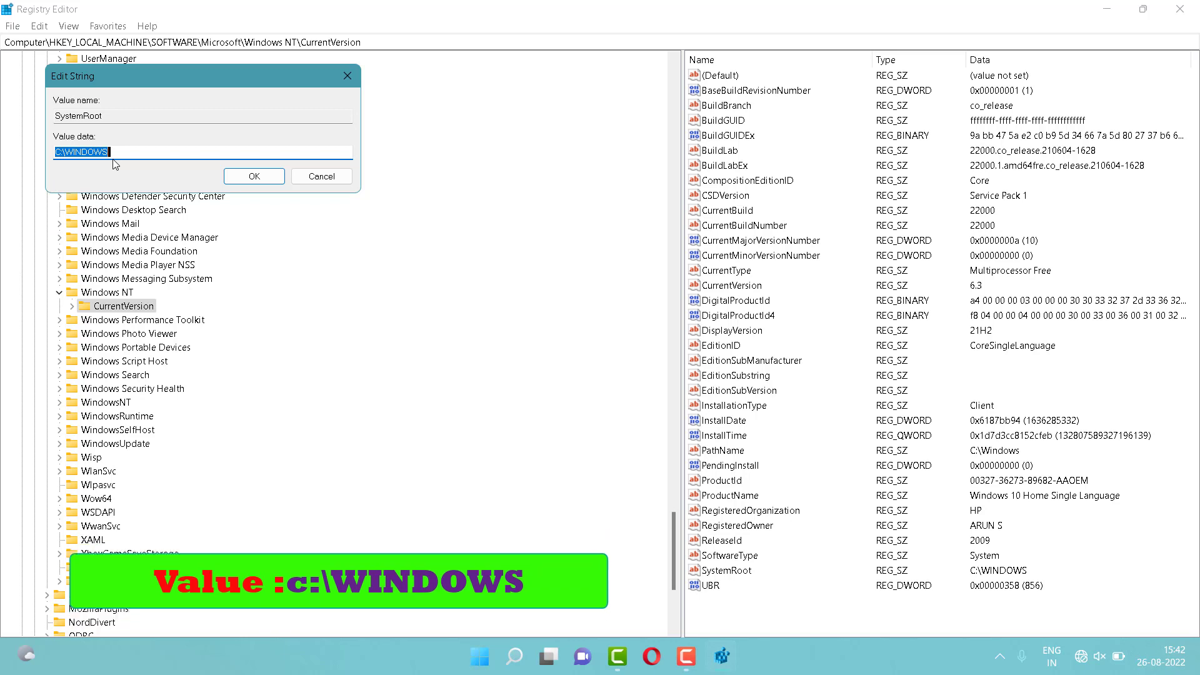
{"action": "left_click", "coordinate": [250, 179]}
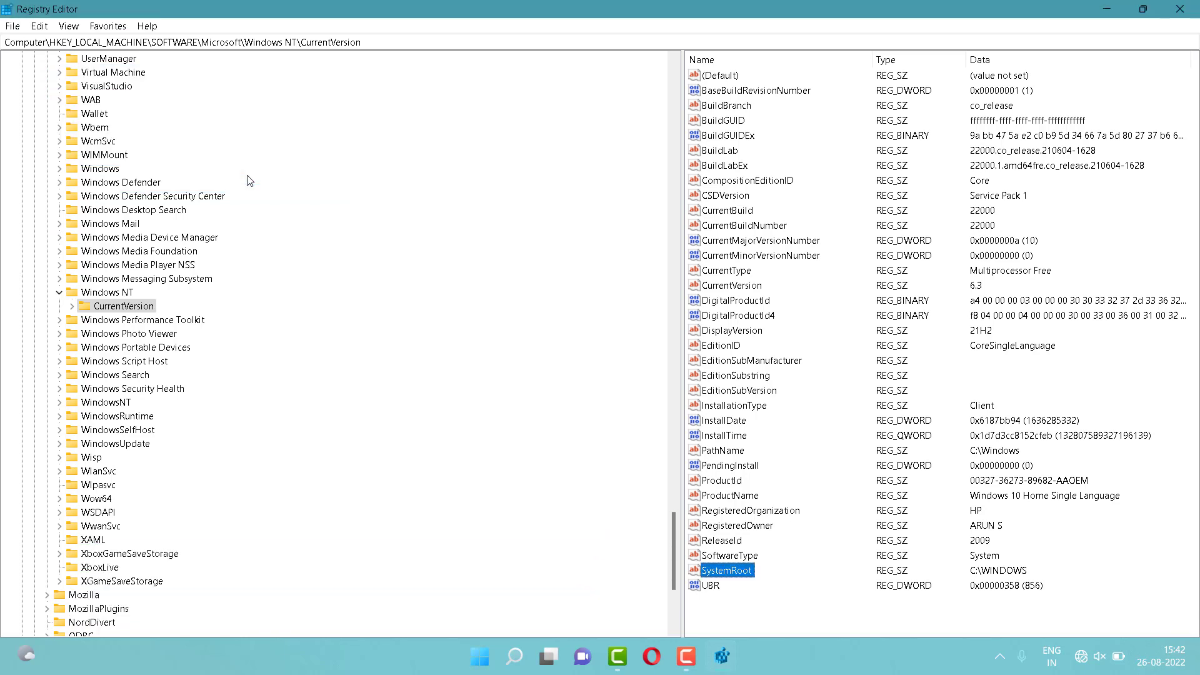
{"action": "left_click", "coordinate": [733, 617]}
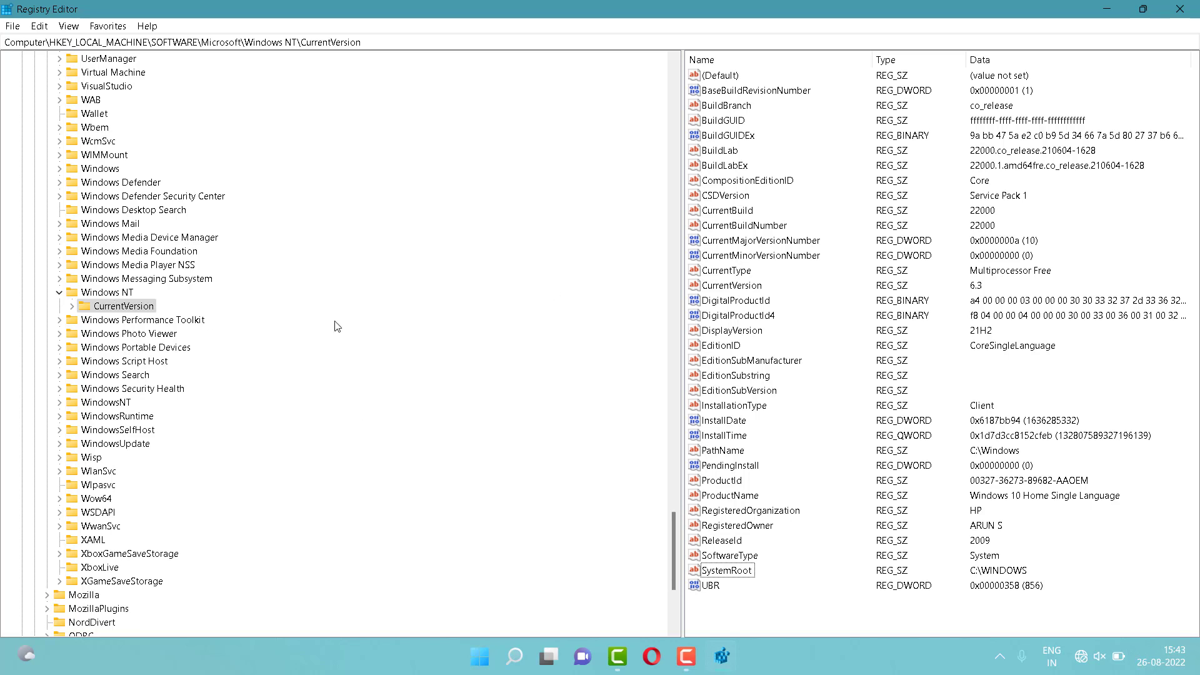
Collapse the Windows NT, Microsoft and SOFTWARE branches to return to the top-level subkeys of HKEY_LOCAL_MACHINE
{"action": "key", "text": "Left"}
{"action": "key", "text": "Left"}
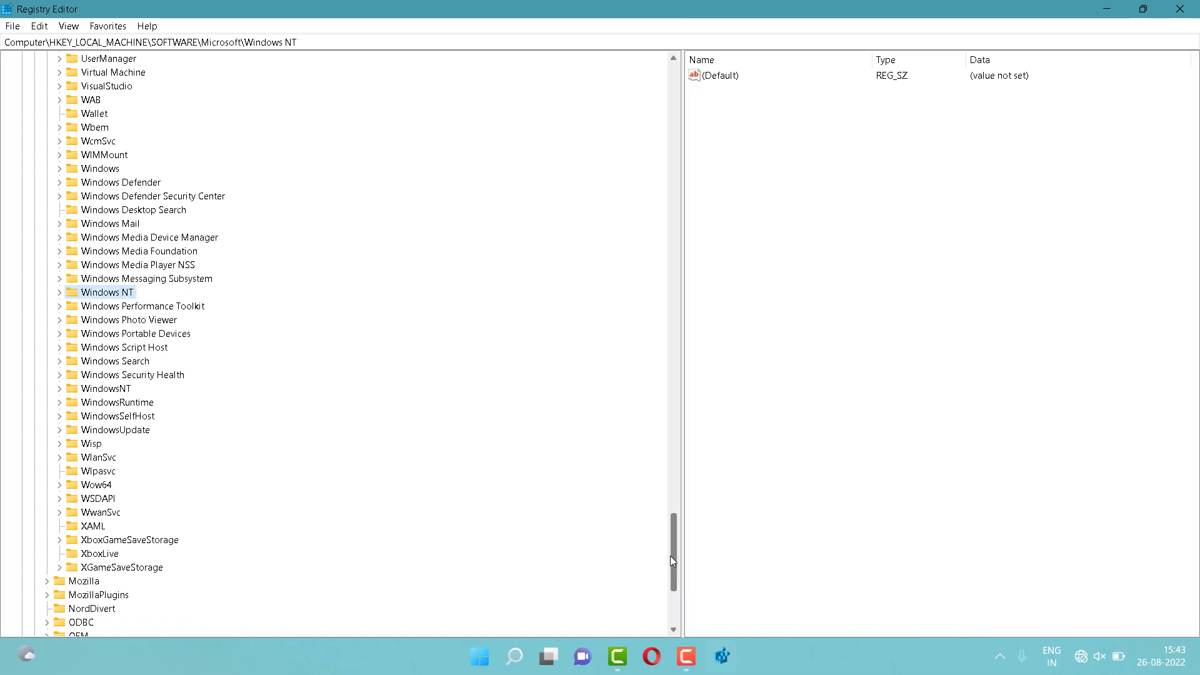
{"action": "left_click_drag", "start_coordinate": [670, 557], "coordinate": [641, 133]}
{"action": "left_click", "coordinate": [46, 376]}
{"action": "left_click", "coordinate": [35, 72]}
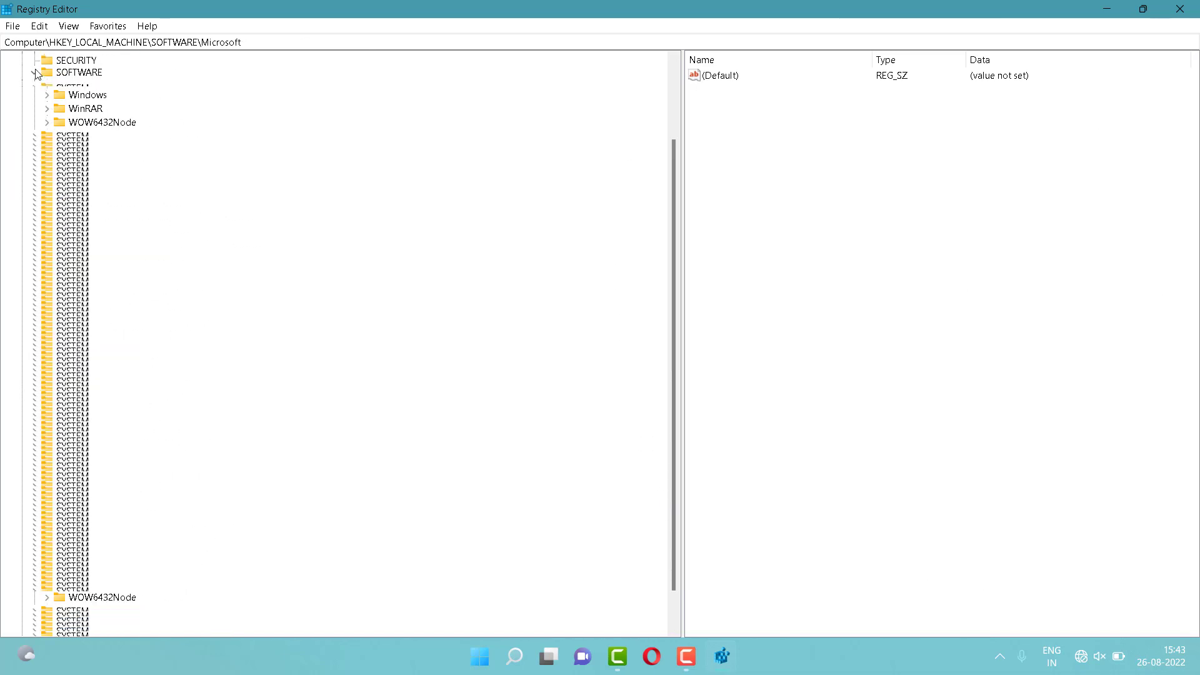
{"action": "left_click", "coordinate": [21, 100]}
{"action": "left_click", "coordinate": [20, 100]}
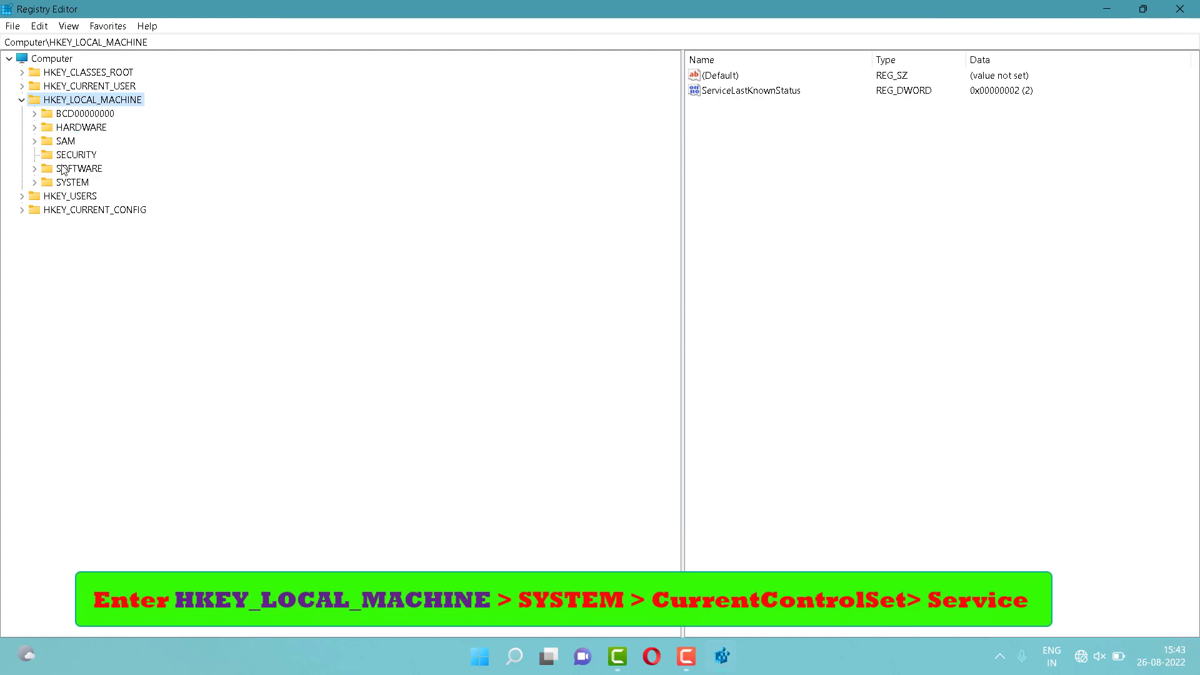
Navigate to HKEY_LOCAL_MACHINE\SYSTEM\CurrentControlSet\Services\Tcpip6\Parameters\Interfaces and select the interface subkey {2ee2c70c-a092-4d88-a654-98c8d7645cd5}
{"action": "left_click", "coordinate": [35, 182]}
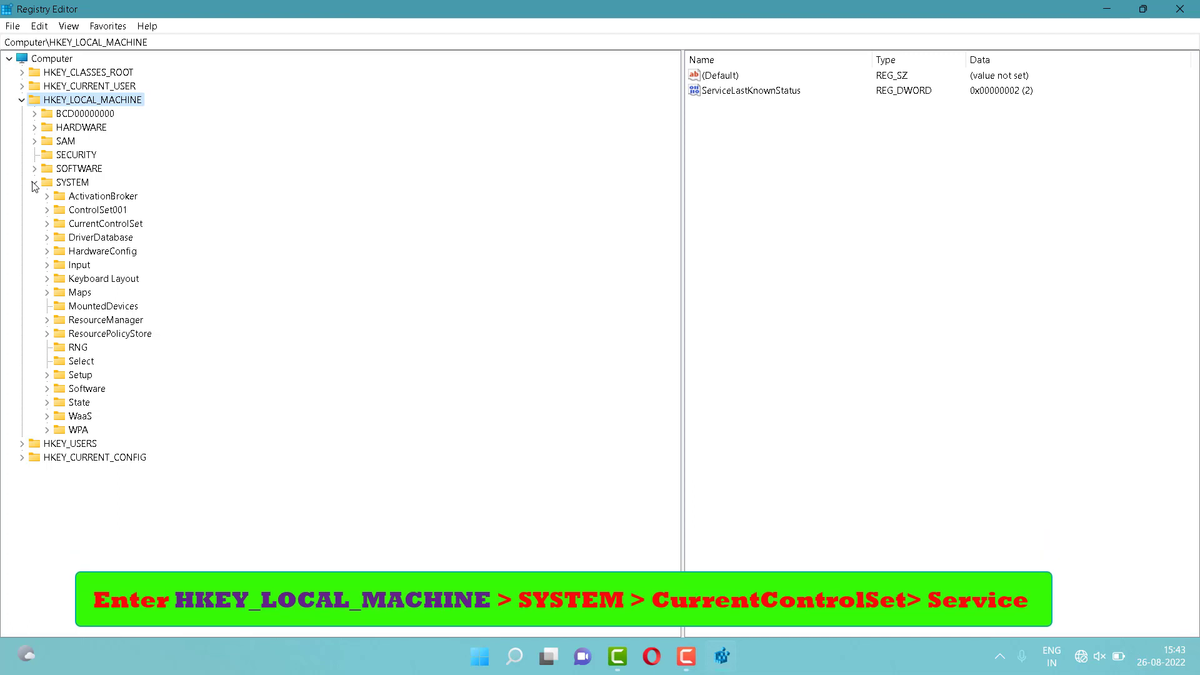
{"action": "left_click", "coordinate": [47, 223]}
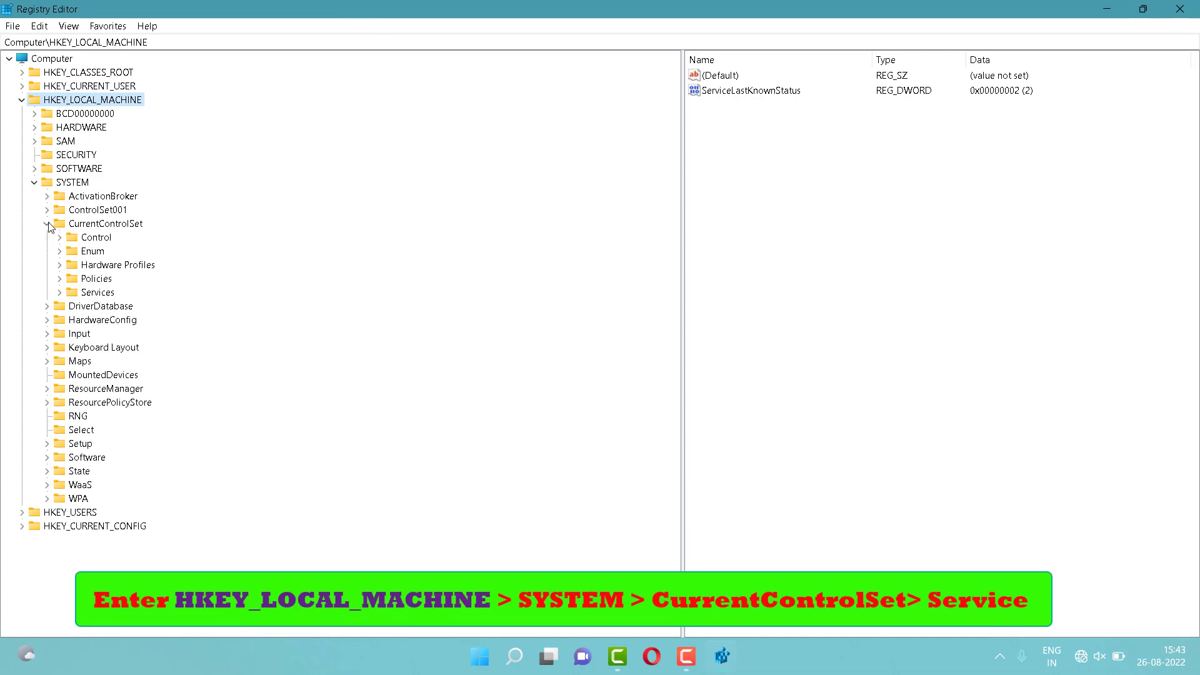
{"action": "left_click", "coordinate": [60, 293]}
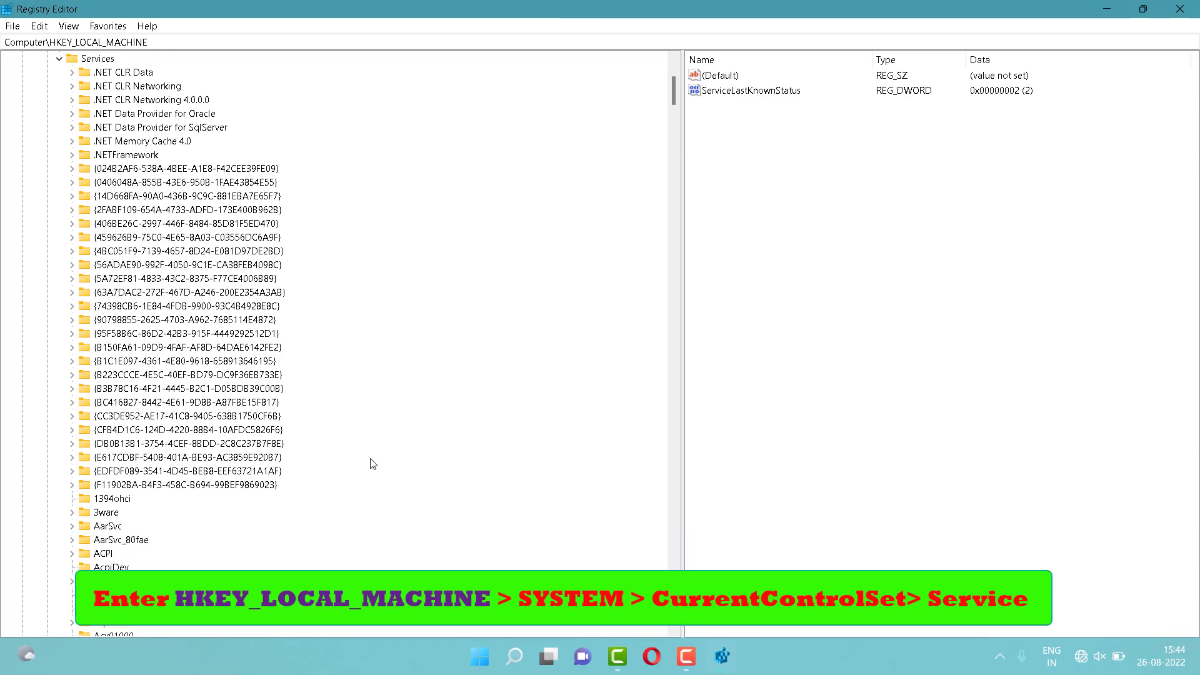
{"action": "left_click_drag", "start_coordinate": [676, 90], "coordinate": [672, 490]}
{"action": "left_click", "coordinate": [71, 306]}
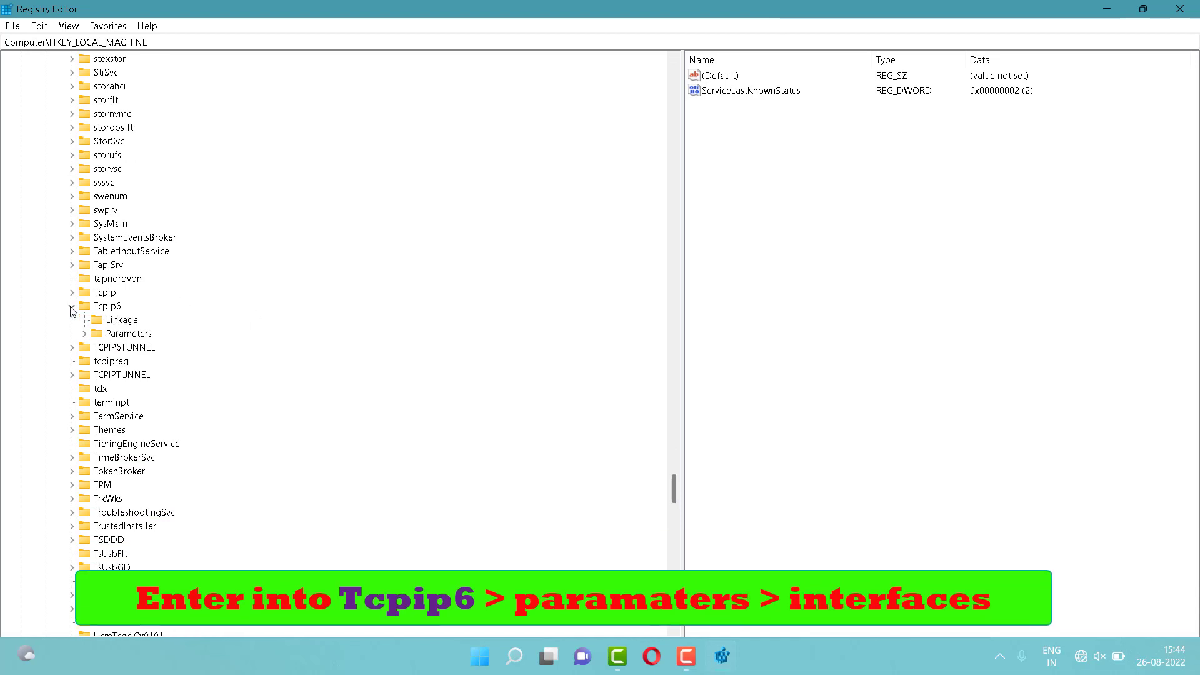
{"action": "left_click", "coordinate": [83, 333]}
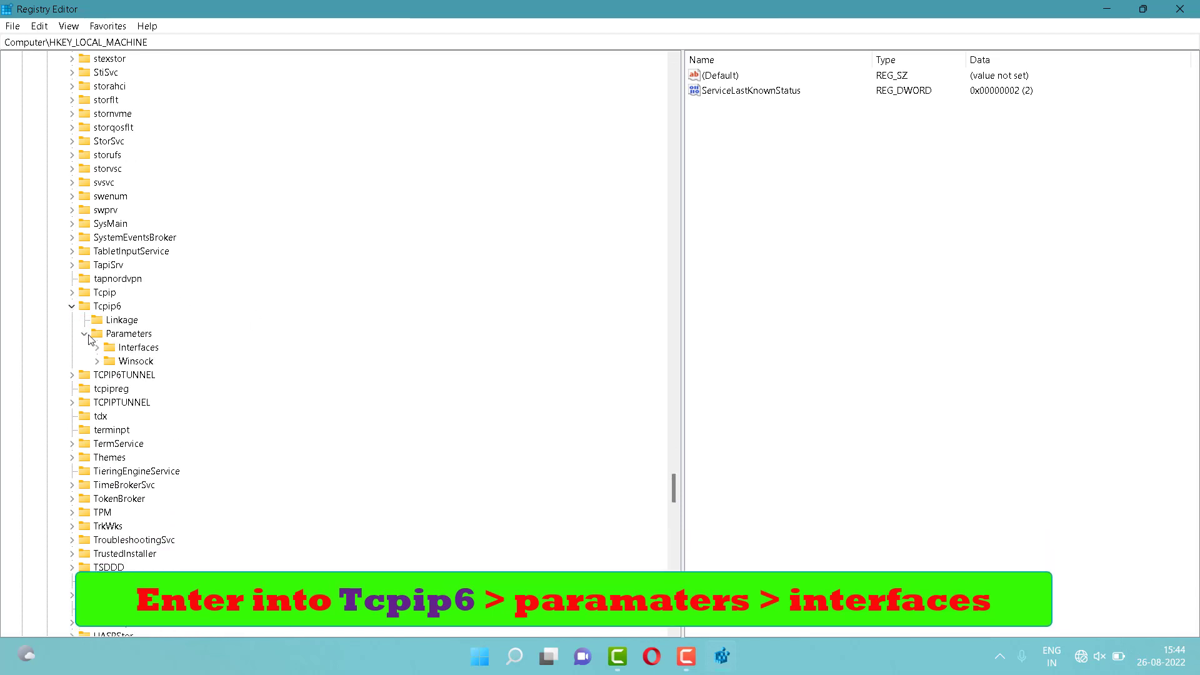
{"action": "left_click", "coordinate": [97, 347]}
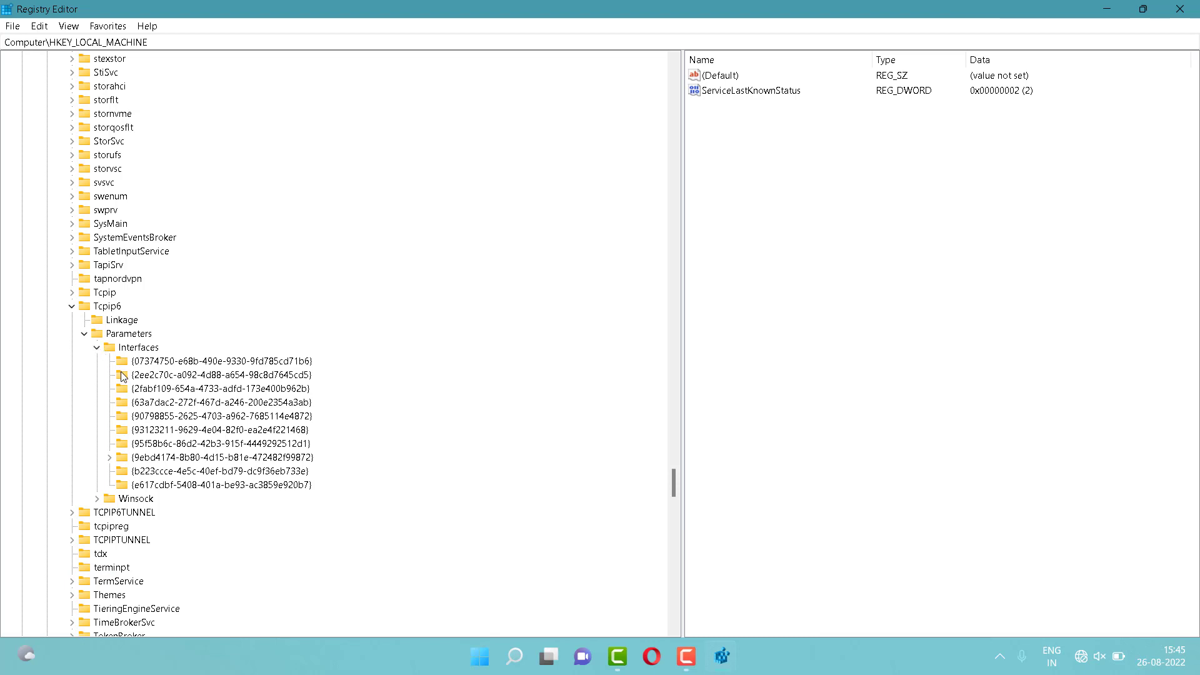
{"action": "left_click", "coordinate": [142, 377]}
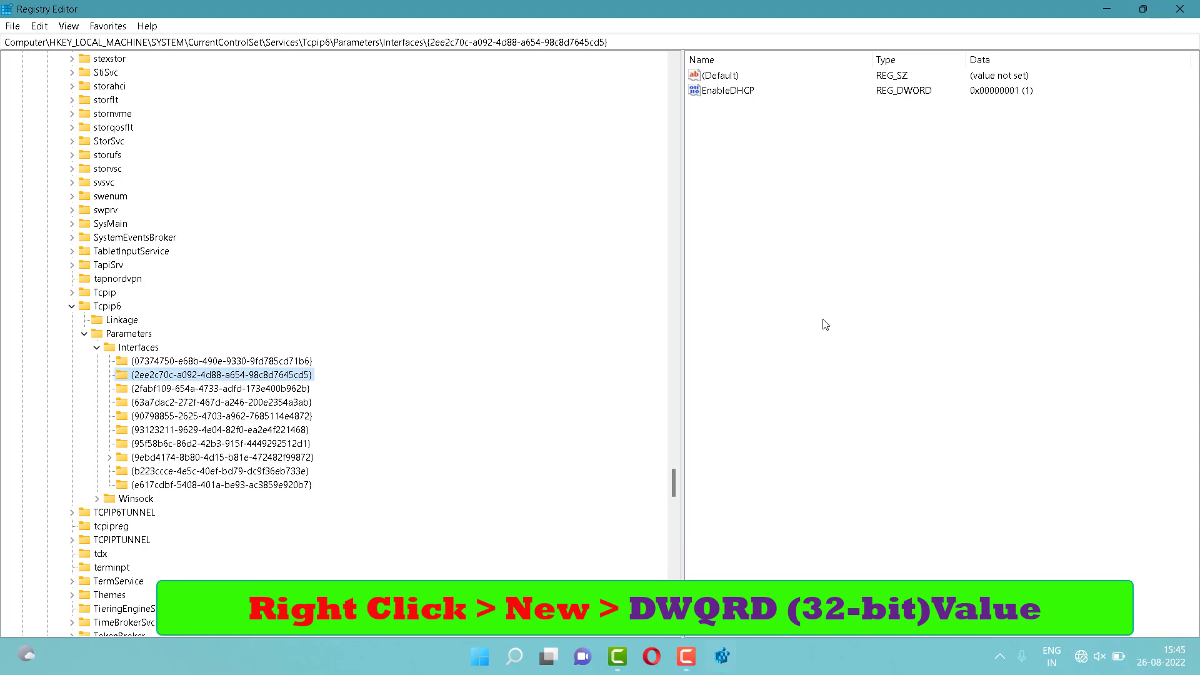
Create a DWORD (32-bit) value named TCPackFrequency in the selected interface key
{"action": "right_click", "coordinate": [824, 324]}
{"action": "mouse_move", "coordinate": [837, 333]}
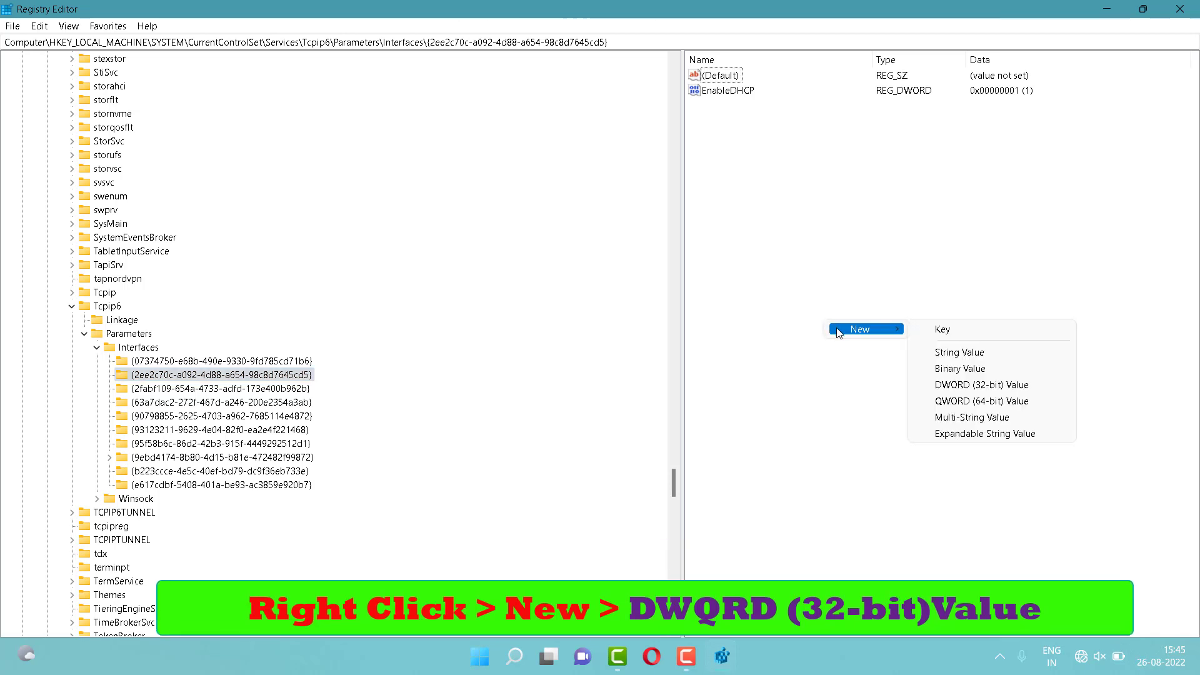
{"action": "left_click", "coordinate": [1007, 385]}
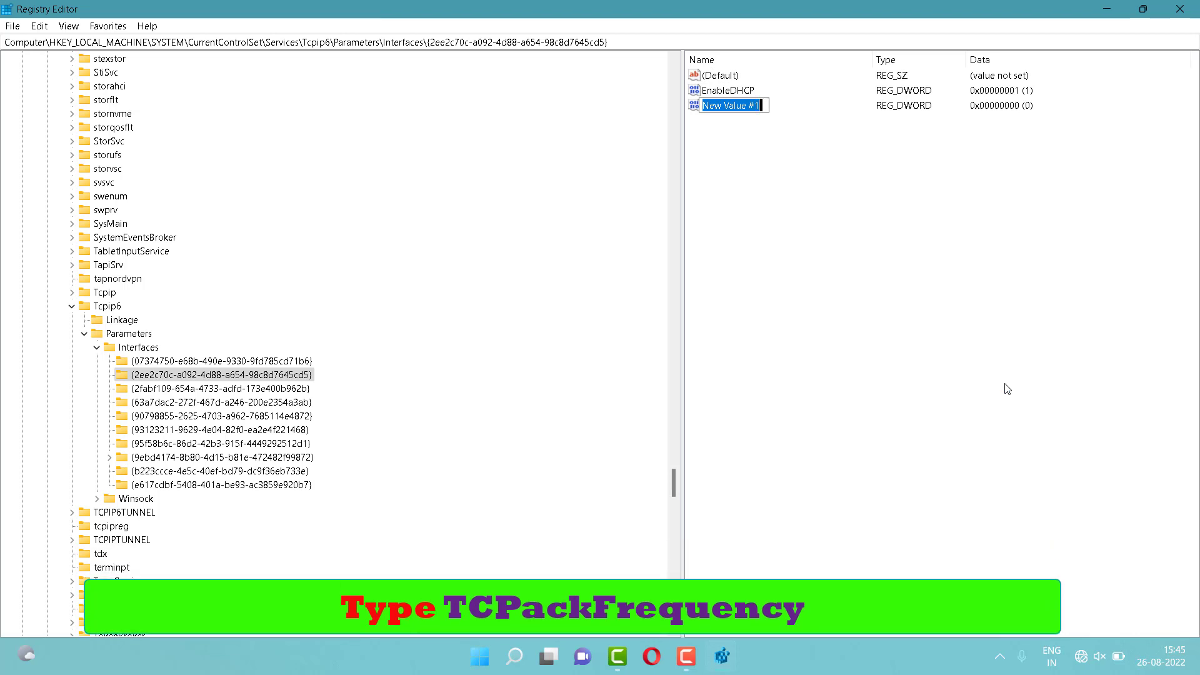
{"action": "key", "text": "BackSpace"}
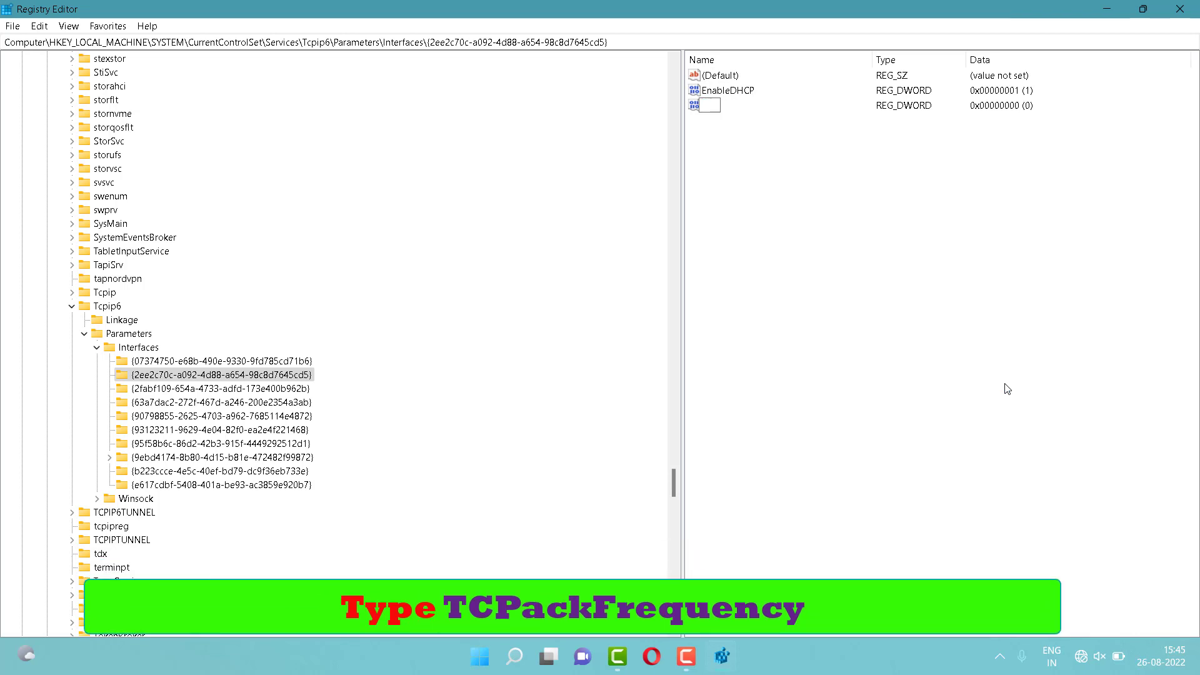
{"action": "type", "text": "TC"}
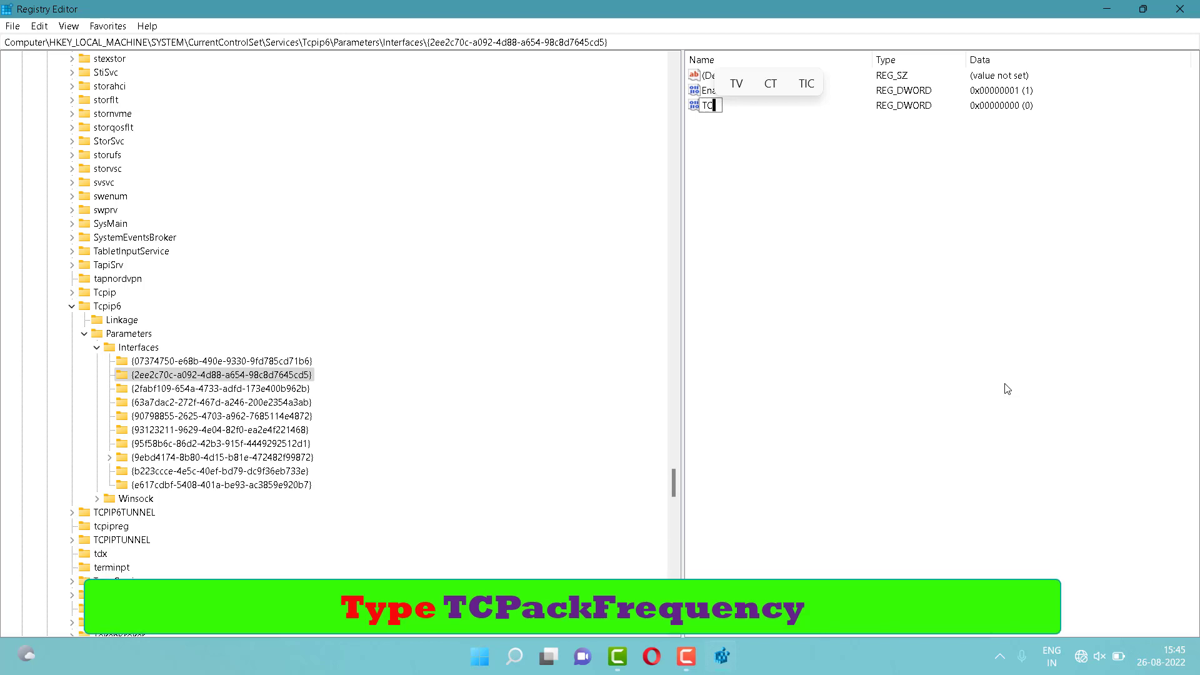
{"action": "type", "text": "Pack"}
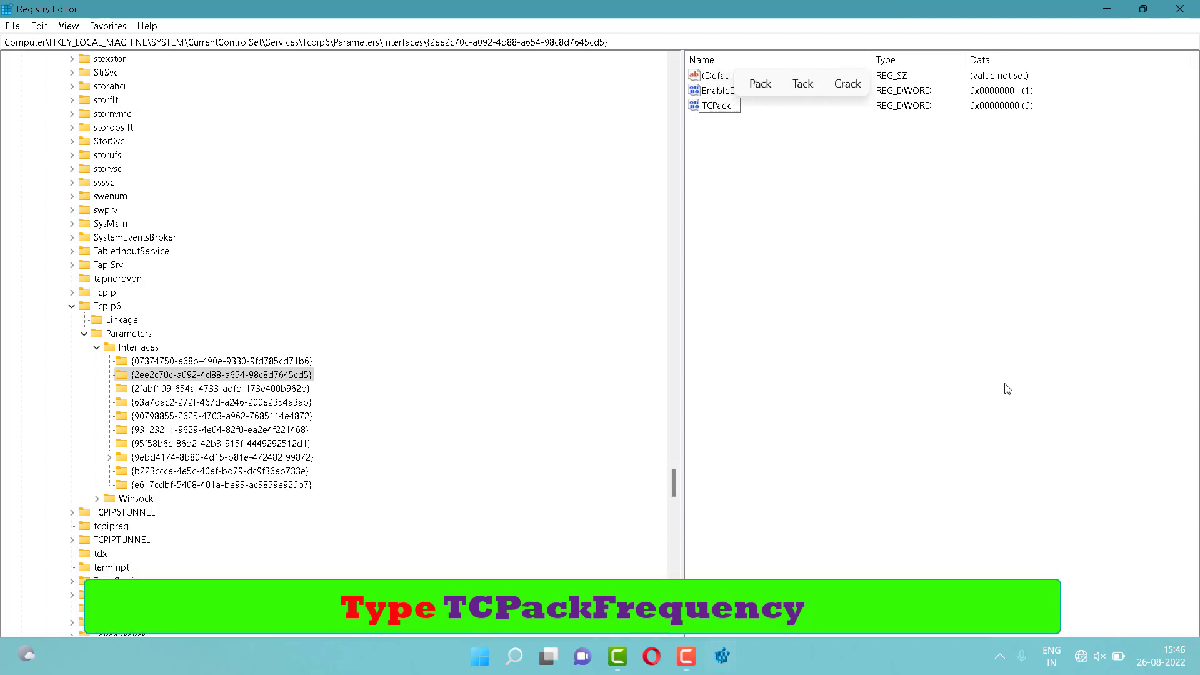
{"action": "type", "text": "Freq"}
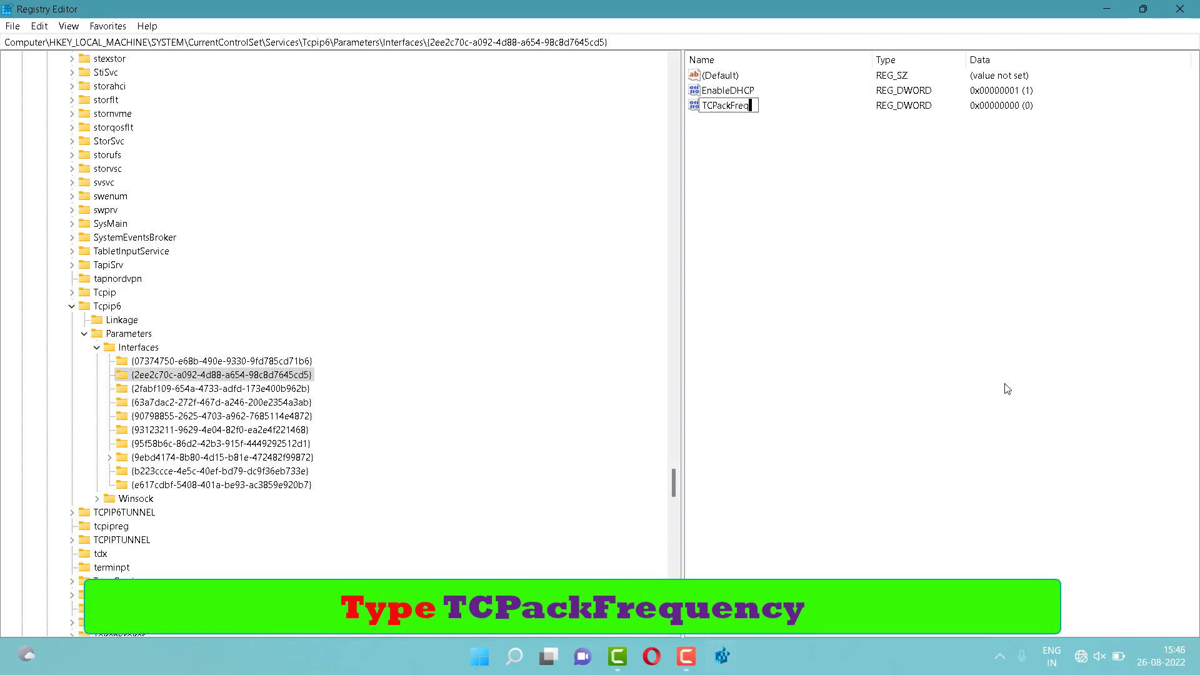
{"action": "type", "text": "uency"}
{"action": "key", "text": "Return"}
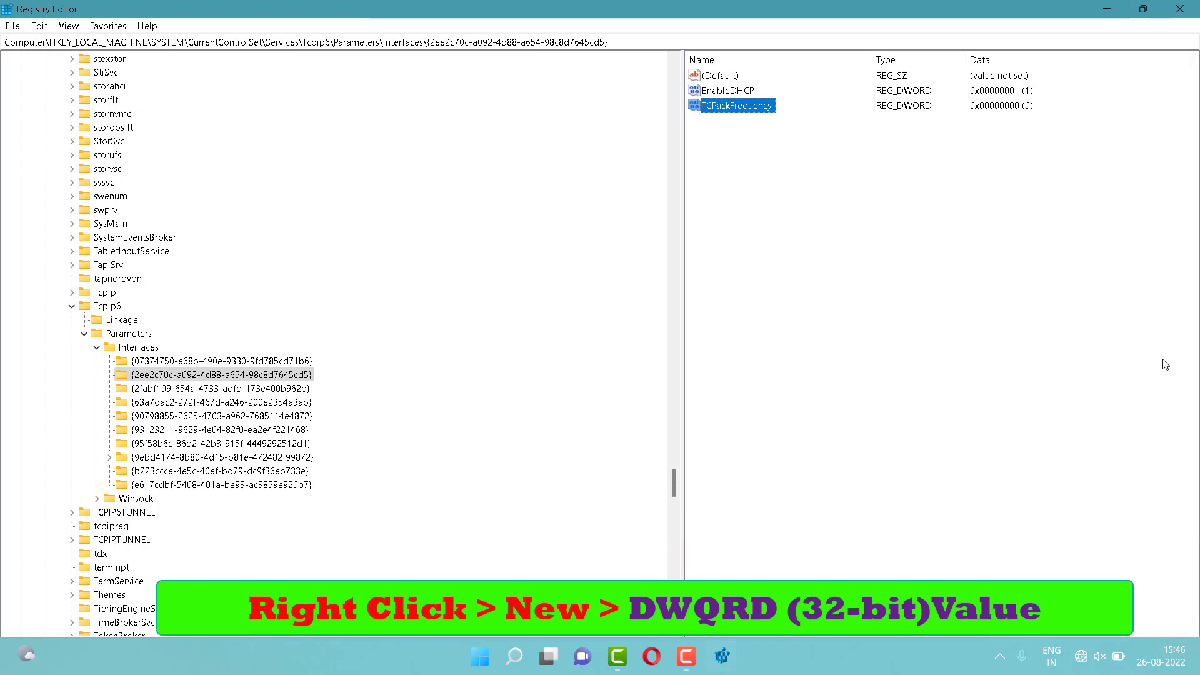
Create a DWORD (32-bit) value named TcpNoDelay in the selected interface key
{"action": "right_click", "coordinate": [971, 342]}
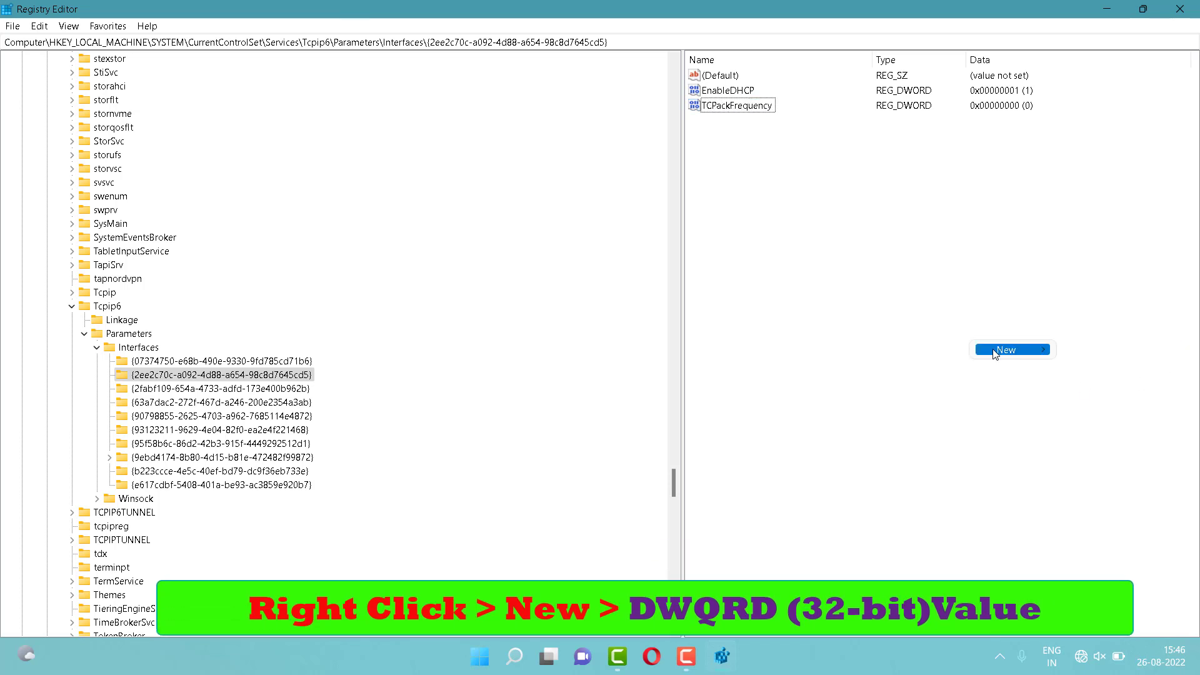
{"action": "mouse_move", "coordinate": [995, 354]}
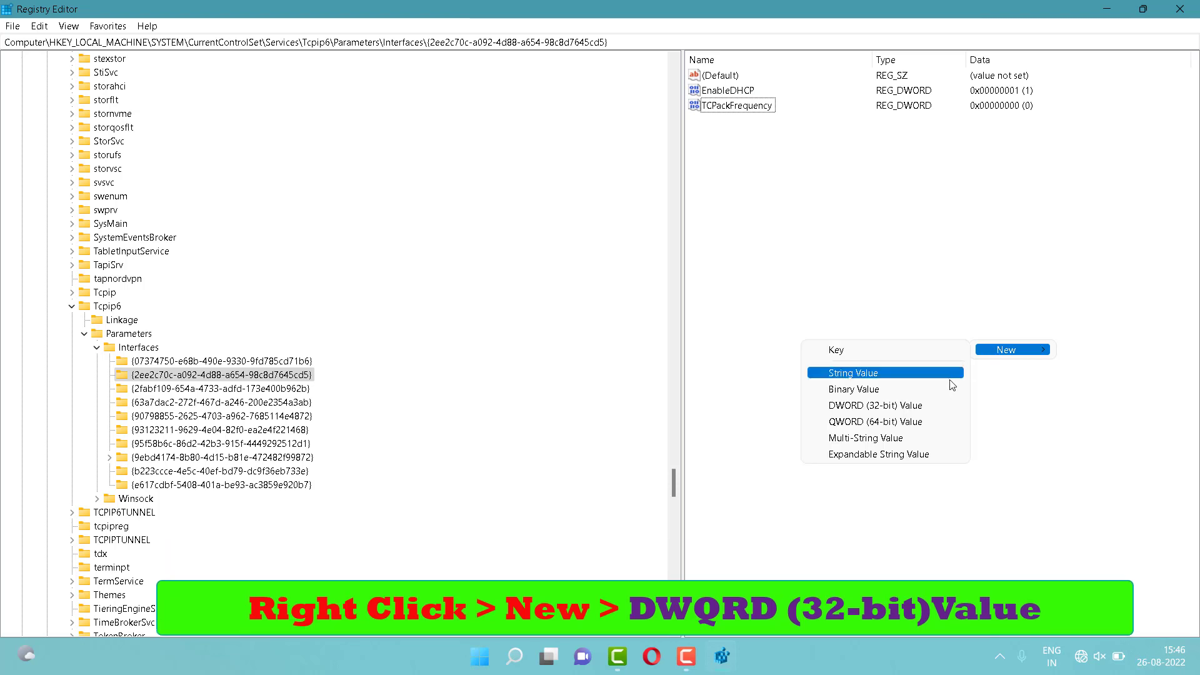
{"action": "left_click", "coordinate": [914, 406]}
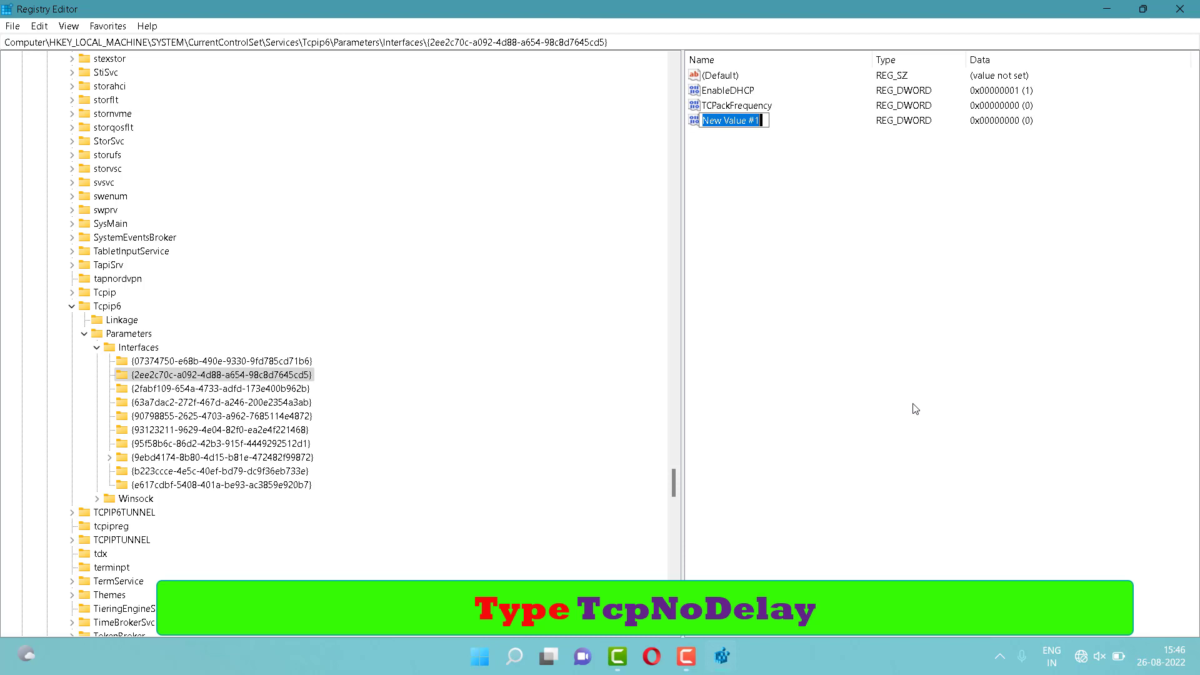
{"action": "key", "text": "BackSpace"}
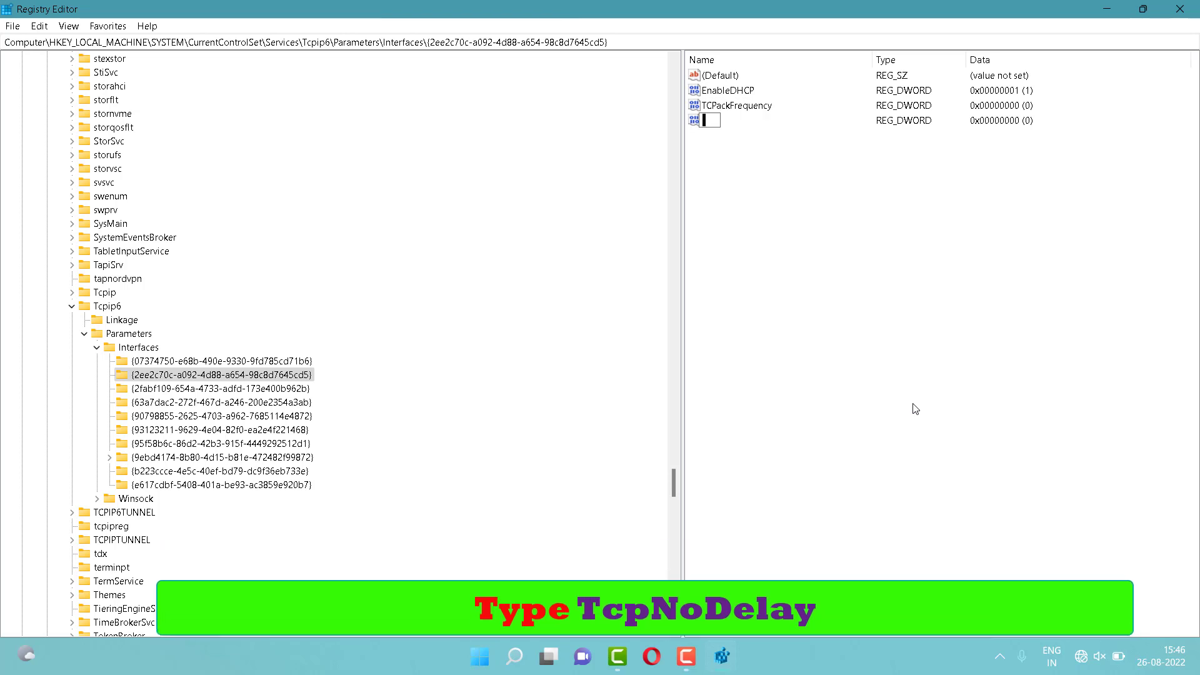
{"action": "type", "text": "Tcp"}
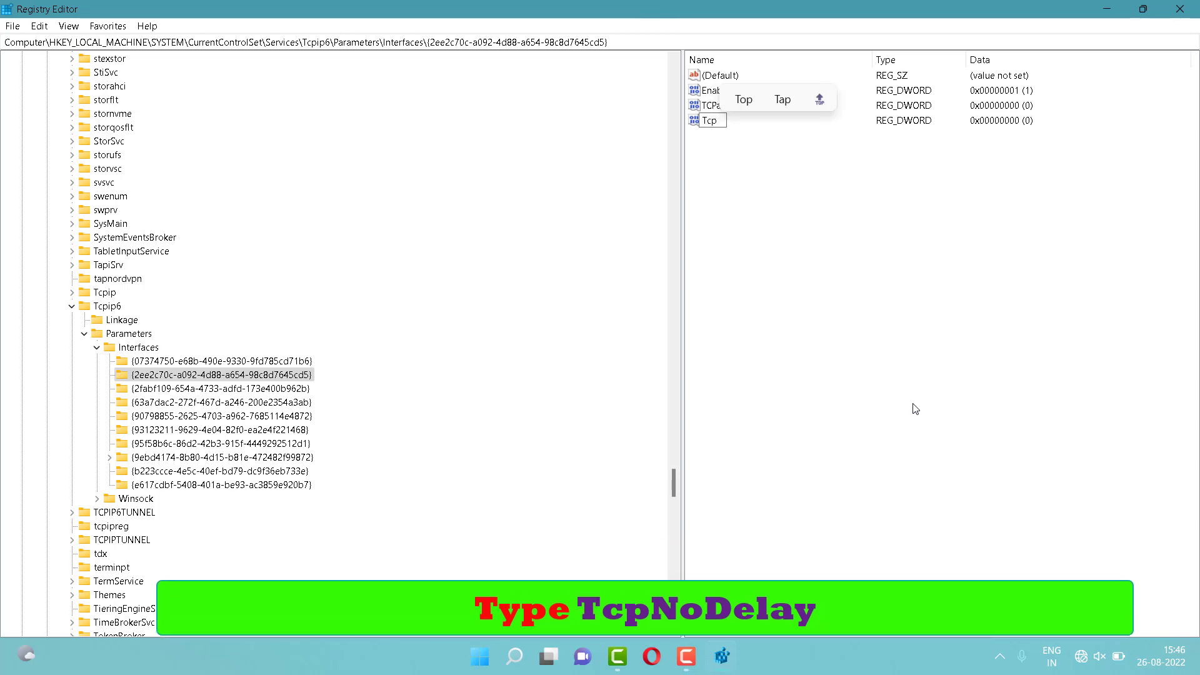
{"action": "type", "text": "No"}
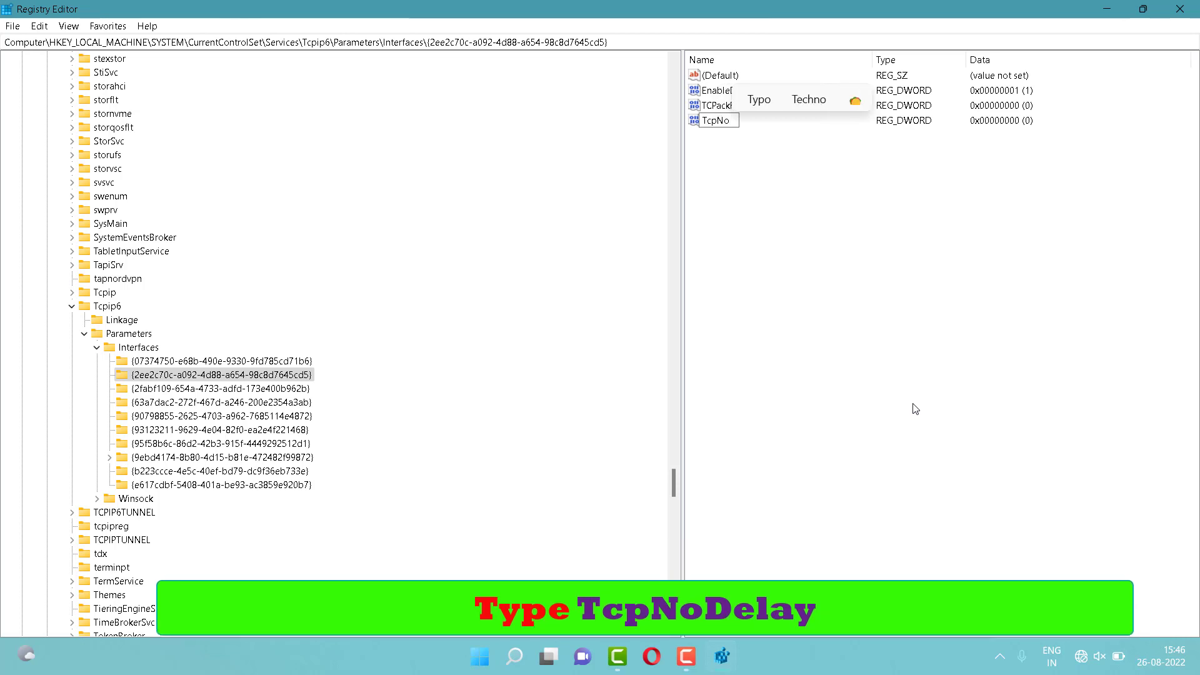
{"action": "type", "text": "Delay"}
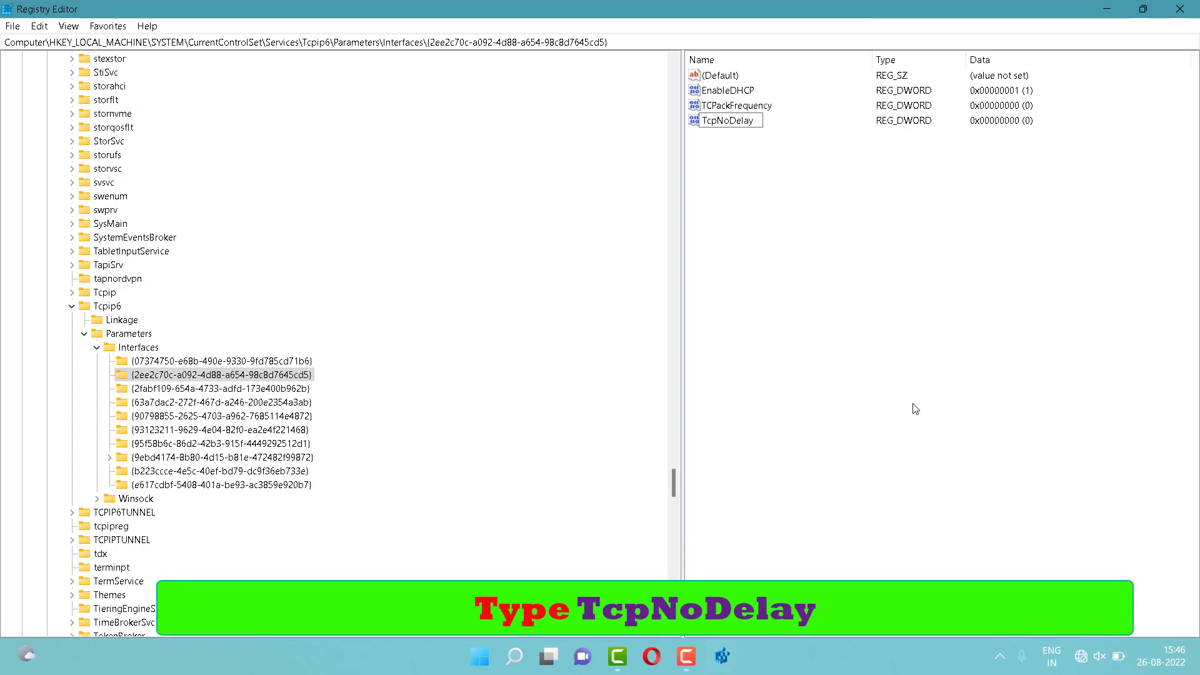
{"action": "key", "text": "Return"}
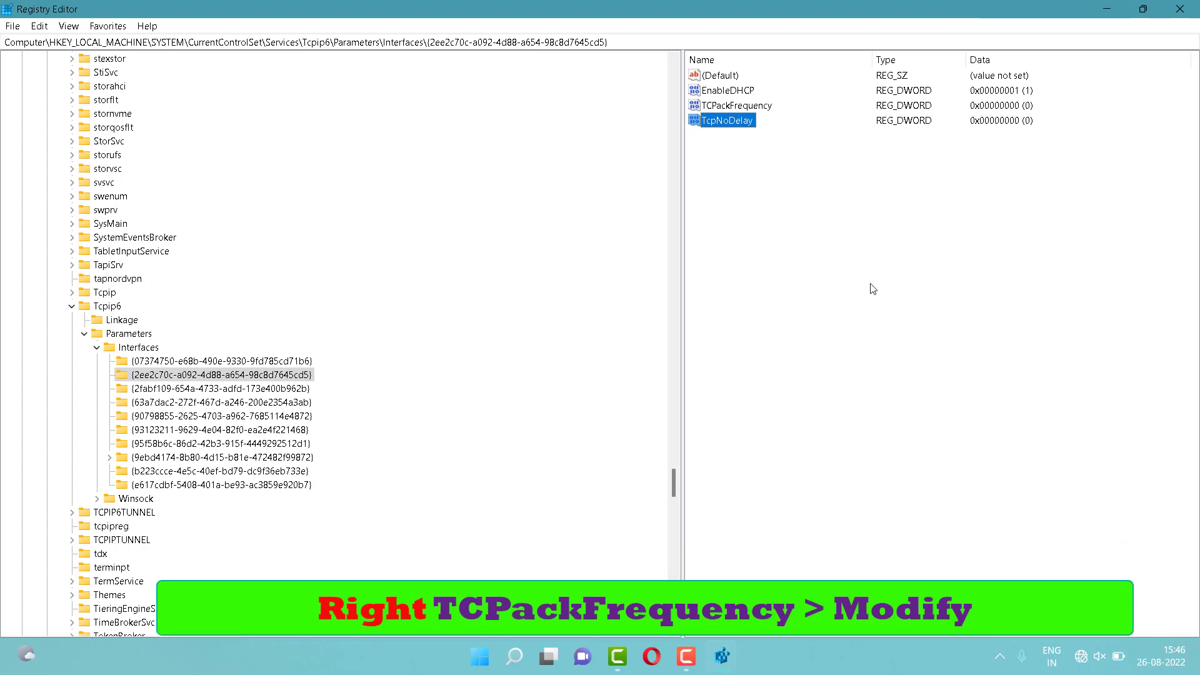
Set the value data of TCPackFrequency to 1 in the interface key
{"action": "right_click", "coordinate": [741, 107]}
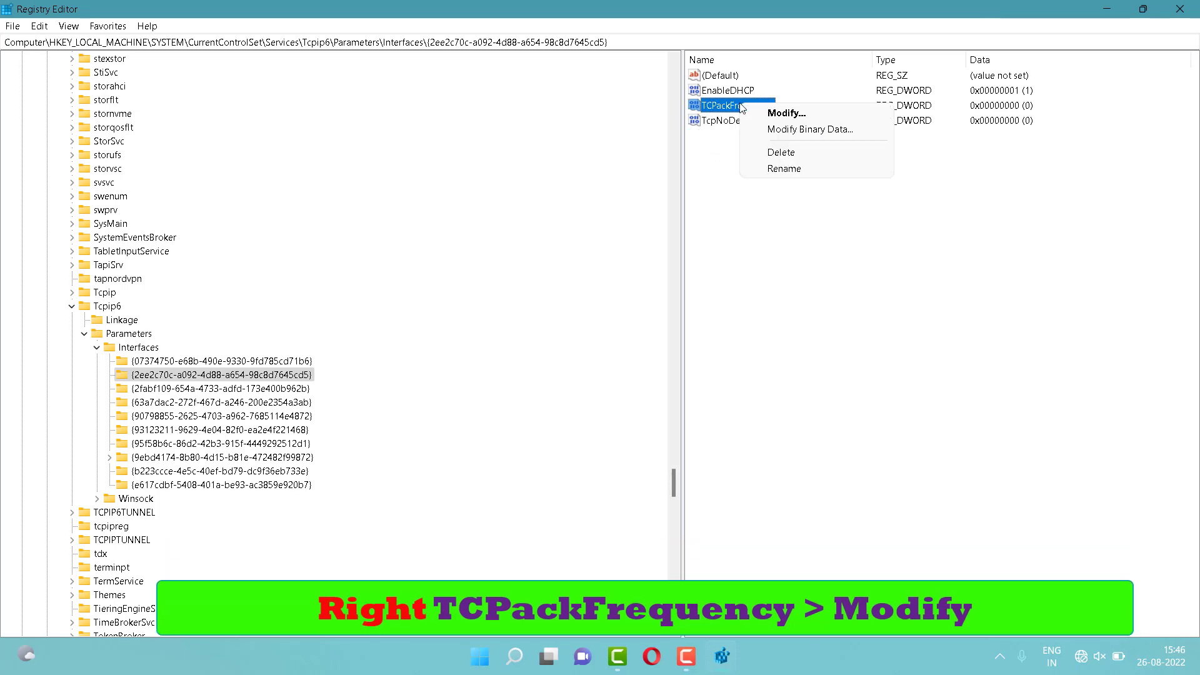
{"action": "left_click", "coordinate": [763, 113]}
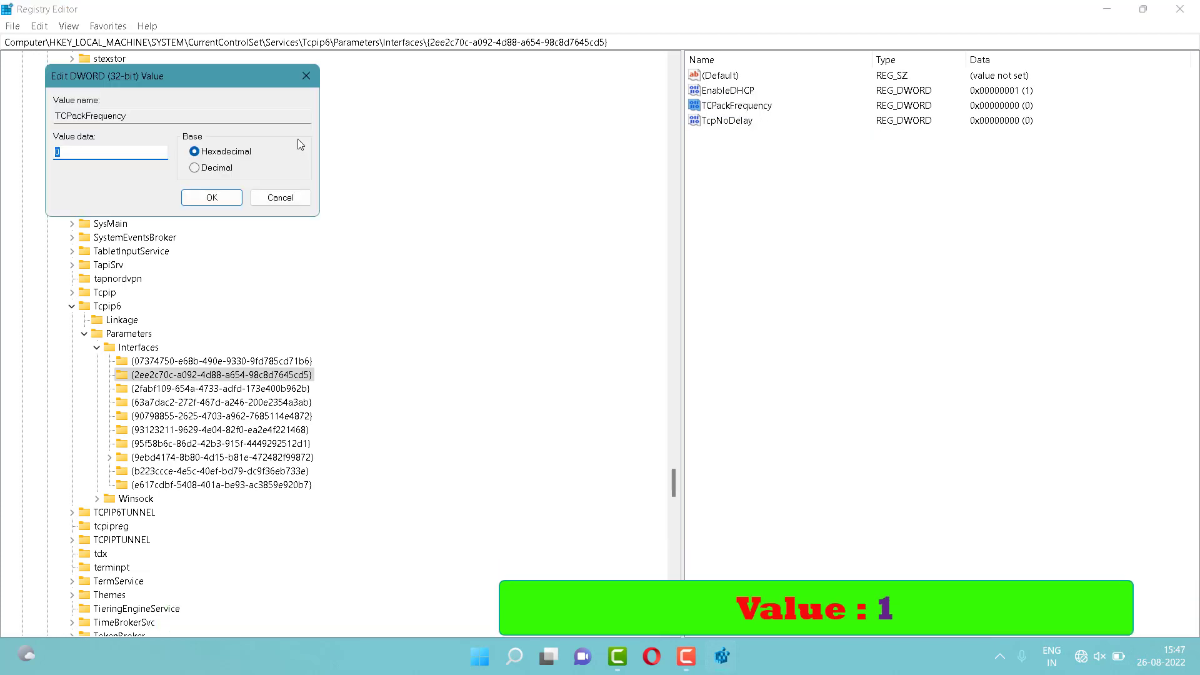
{"action": "key", "text": "BackSpace"}
{"action": "left_click", "coordinate": [212, 198]}
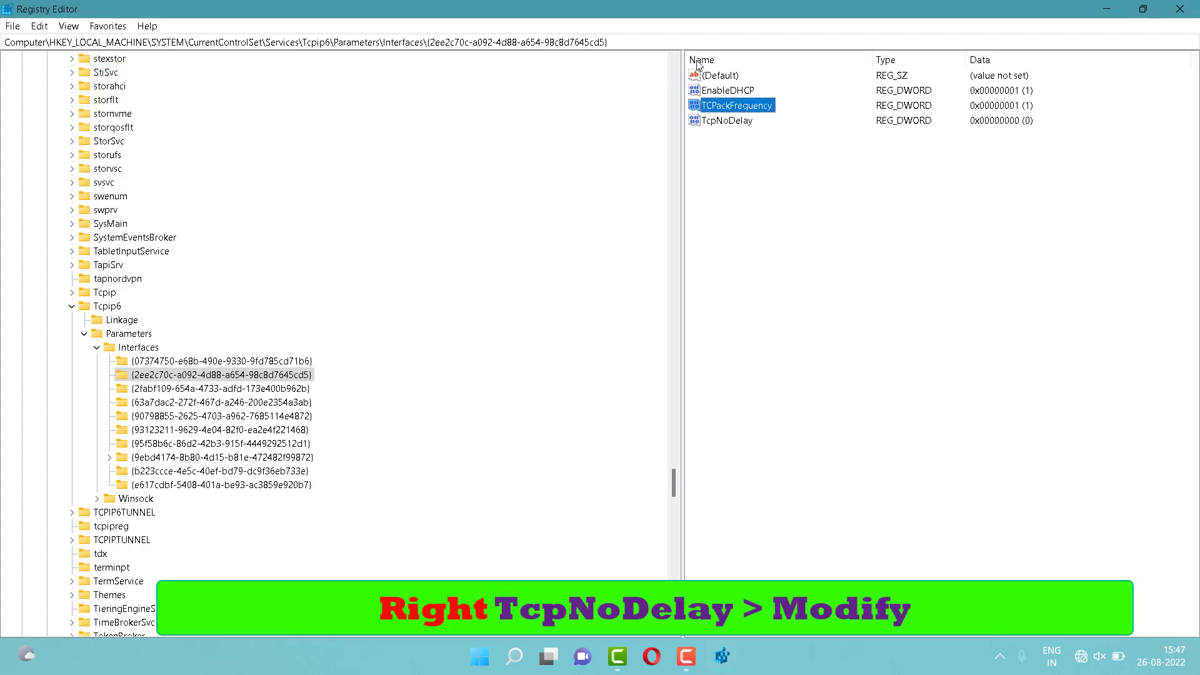
Set the value data of TcpNoDelay to 1 in the interface key
{"action": "right_click", "coordinate": [744, 122]}
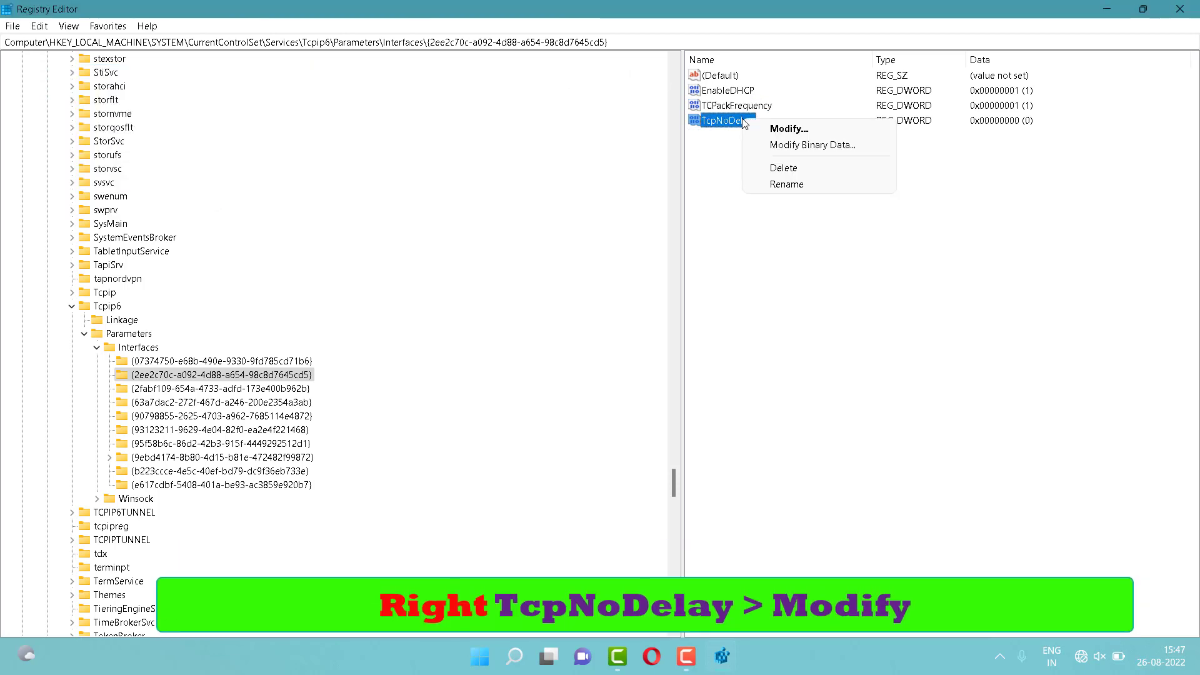
{"action": "left_click", "coordinate": [761, 126]}
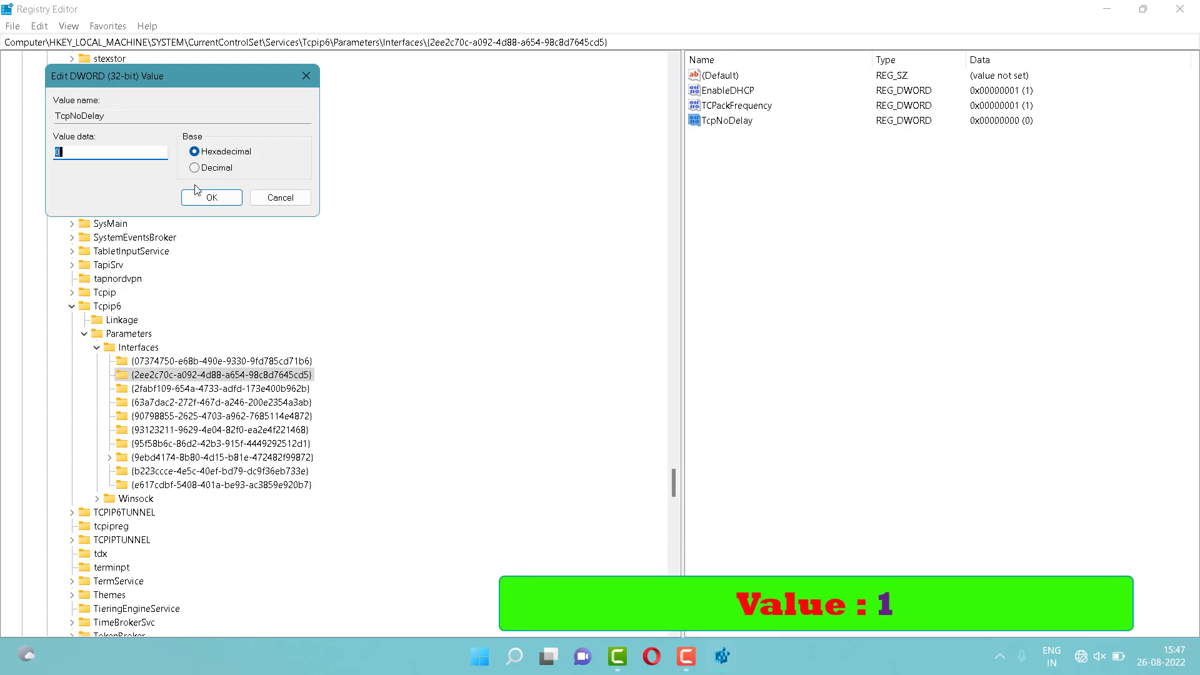
{"action": "key", "text": "BackSpace"}
{"action": "left_click", "coordinate": [191, 196]}
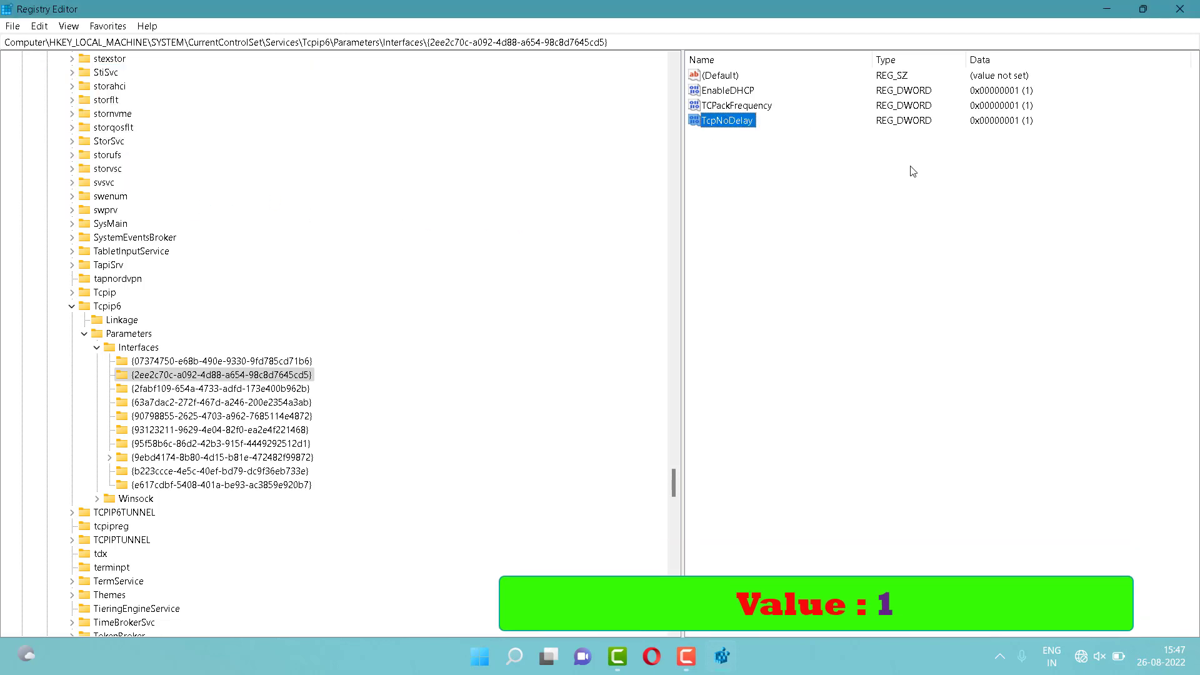
Collapse the expanded branches from Interfaces and Tcpip6 up through Services, CurrentControlSet and SYSTEM to HKEY_LOCAL_MACHINE
{"action": "left_click", "coordinate": [97, 348]}
{"action": "left_click", "coordinate": [85, 333]}
{"action": "left_click", "coordinate": [72, 306]}
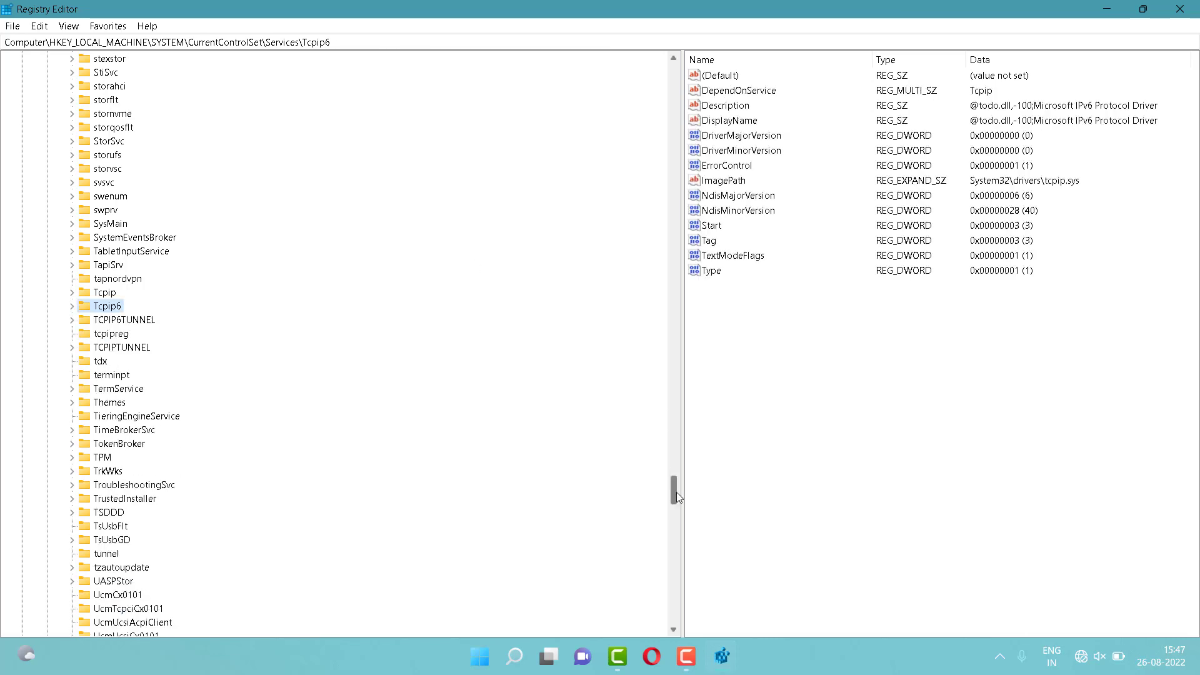
{"action": "left_click_drag", "start_coordinate": [676, 494], "coordinate": [674, 75]}
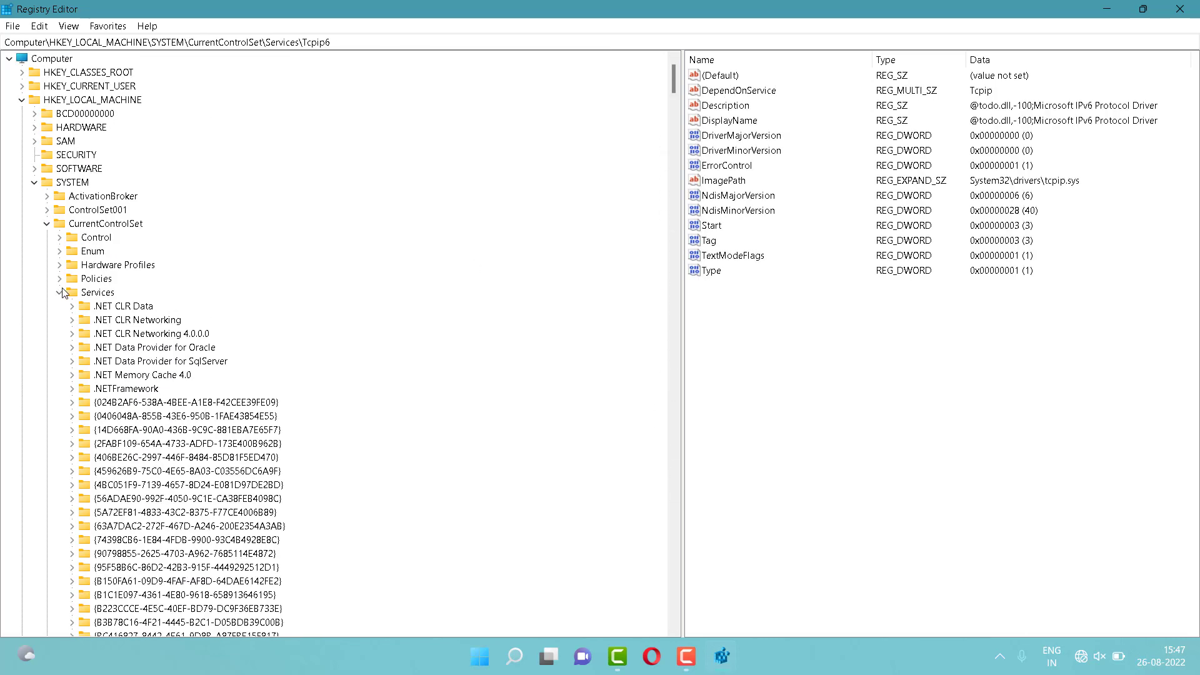
{"action": "double_click", "coordinate": [62, 291]}
{"action": "left_click", "coordinate": [59, 58]}
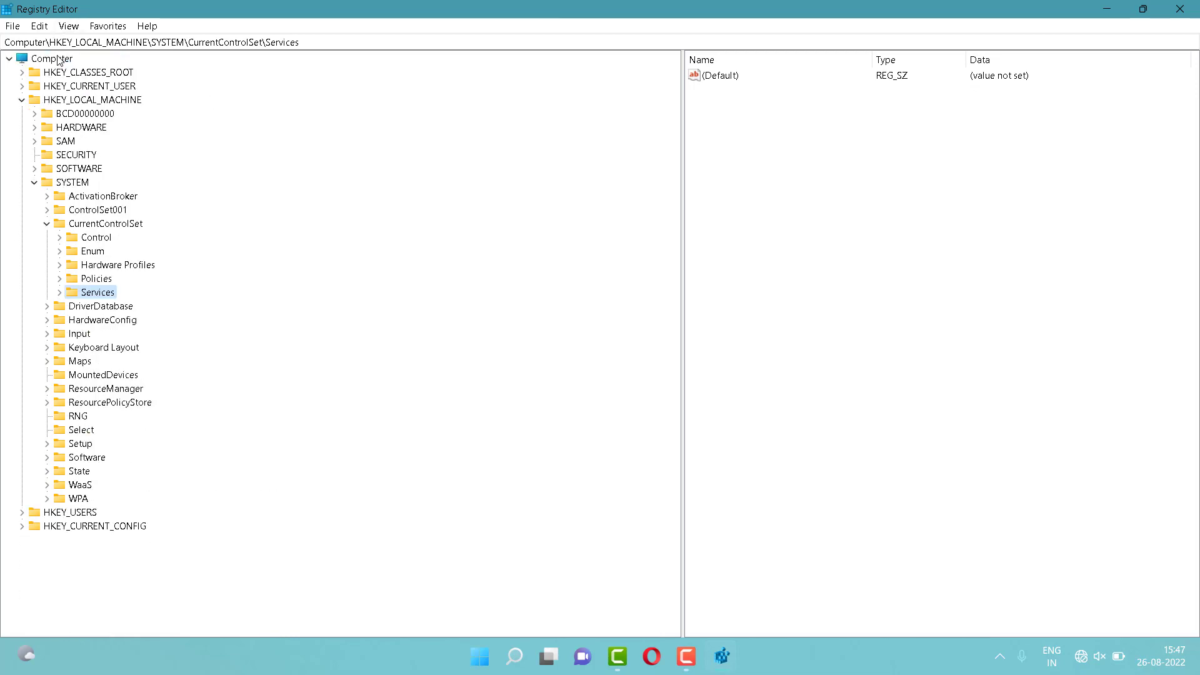
{"action": "left_click", "coordinate": [47, 224]}
{"action": "left_click", "coordinate": [34, 182]}
{"action": "left_click", "coordinate": [22, 100]}
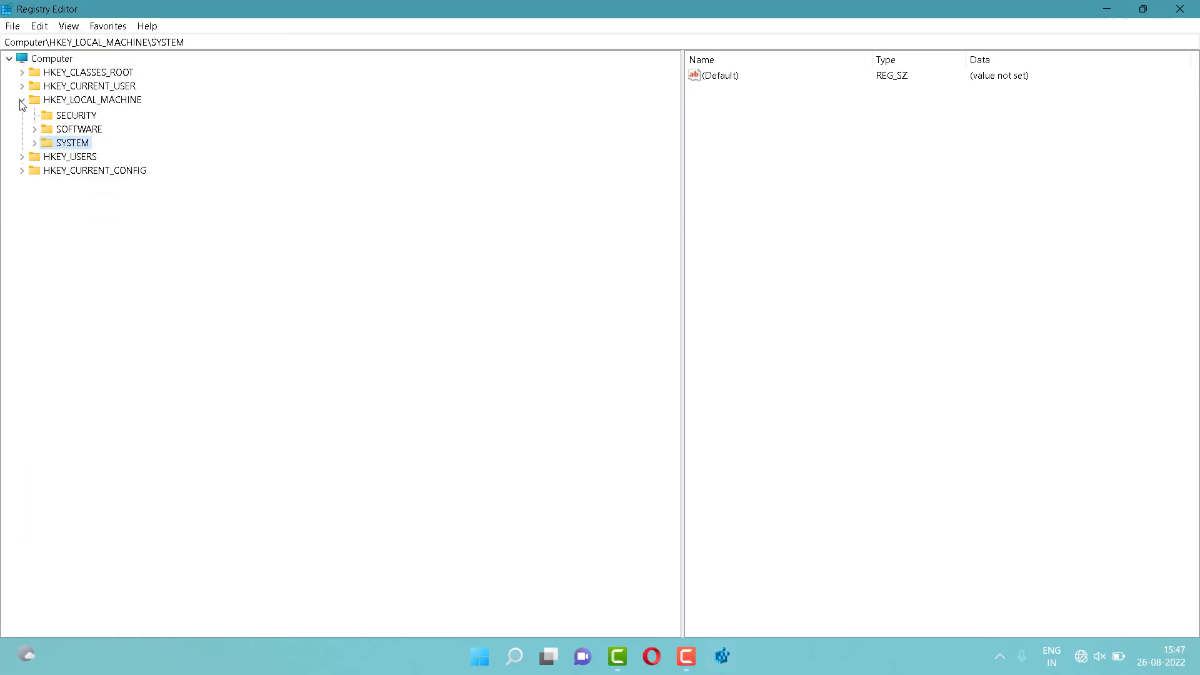
Navigate to HKEY_LOCAL_MACHINE\SOFTWARE\Microsoft and select the MSMQ key
{"action": "left_click", "coordinate": [22, 100]}
{"action": "left_click", "coordinate": [35, 169]}
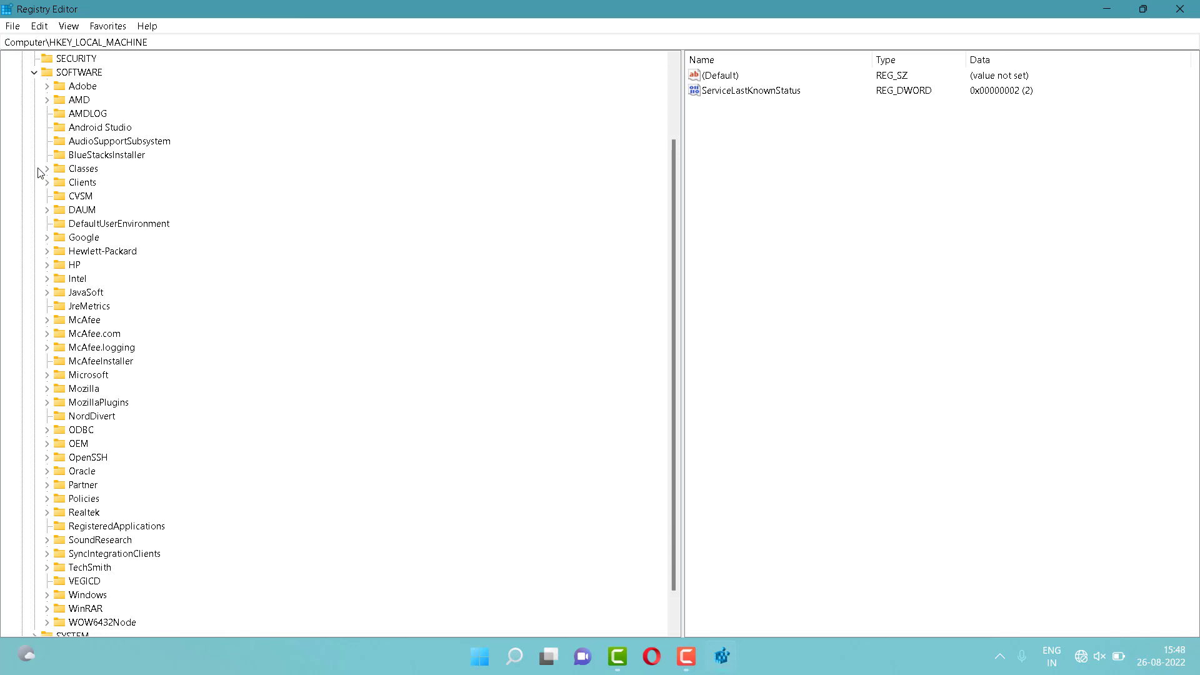
{"action": "left_click", "coordinate": [47, 374]}
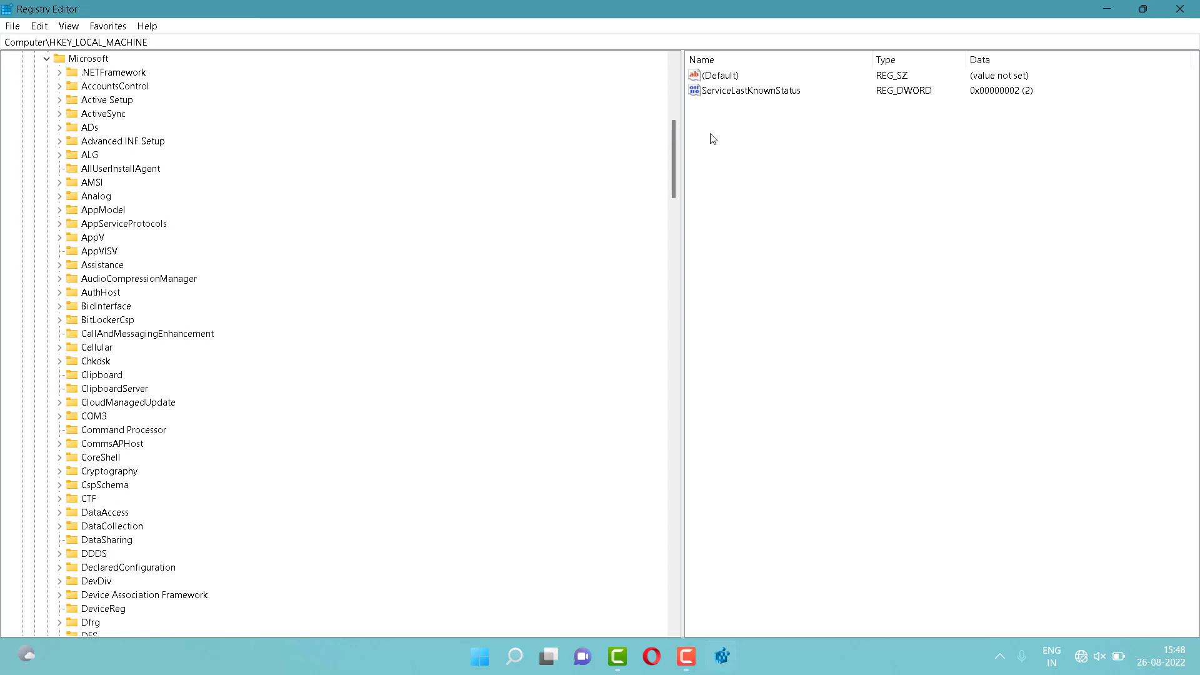
{"action": "left_click_drag", "start_coordinate": [674, 179], "coordinate": [692, 391]}
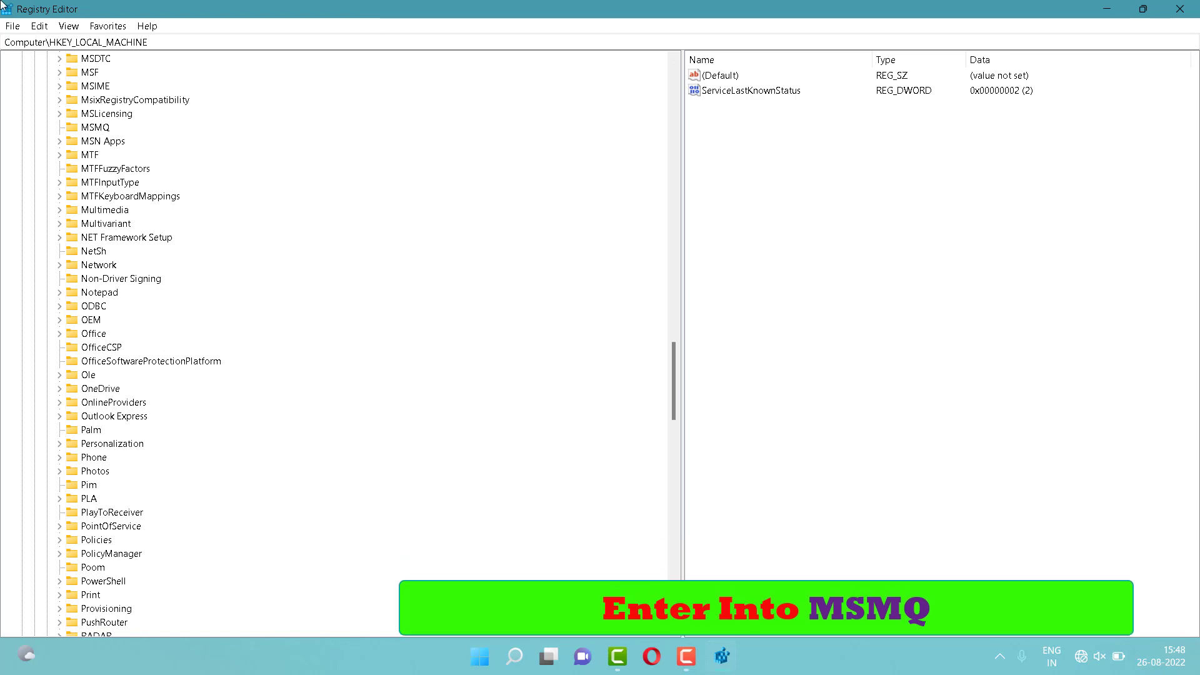
{"action": "left_click", "coordinate": [97, 128]}
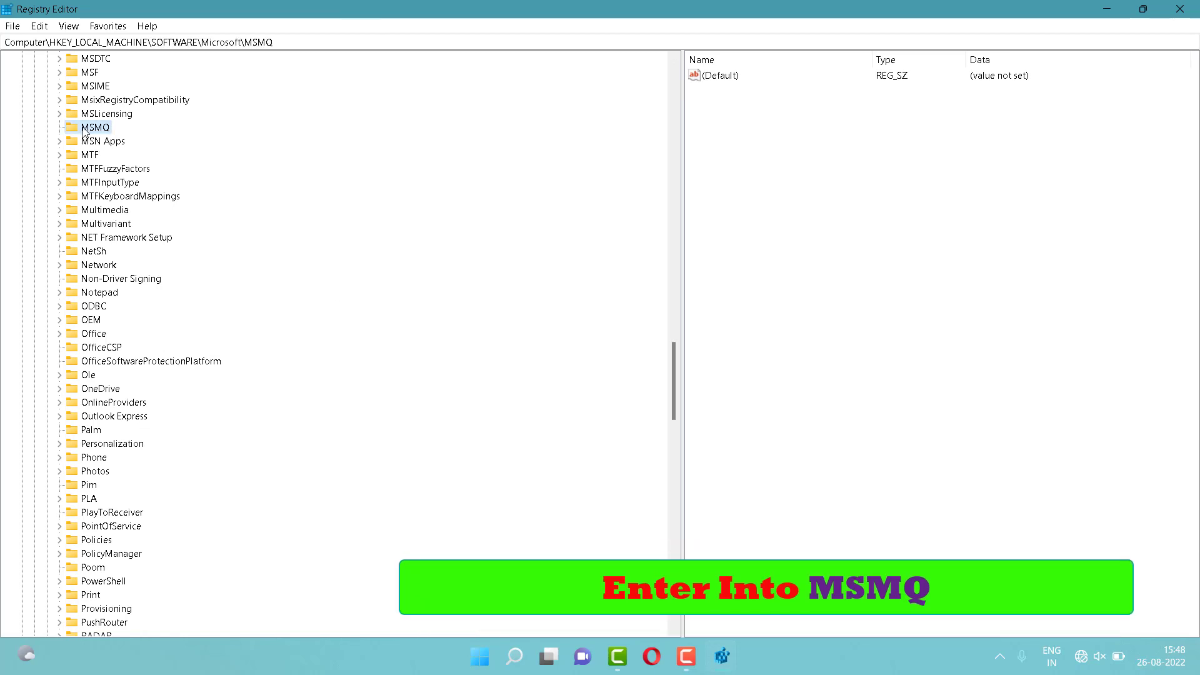
Create a DWORD (32-bit) value named TCPNoDelay in the MSMQ key
{"action": "left_click", "coordinate": [750, 150]}
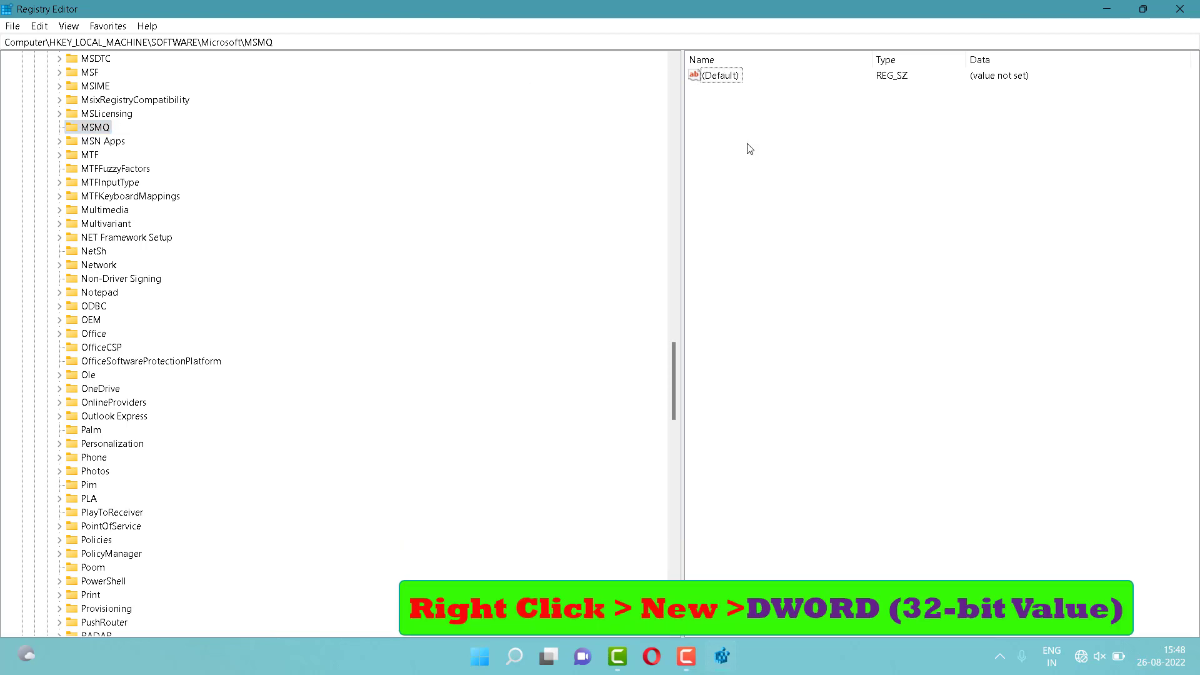
{"action": "mouse_move", "coordinate": [801, 156]}
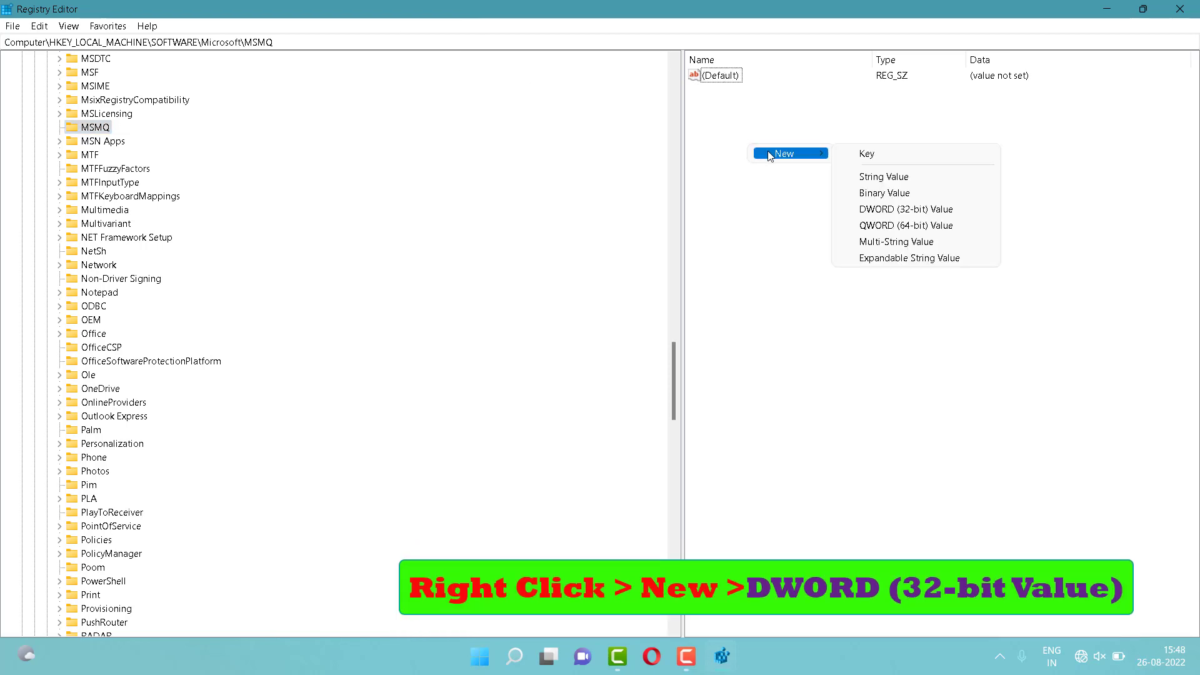
{"action": "left_click", "coordinate": [868, 216]}
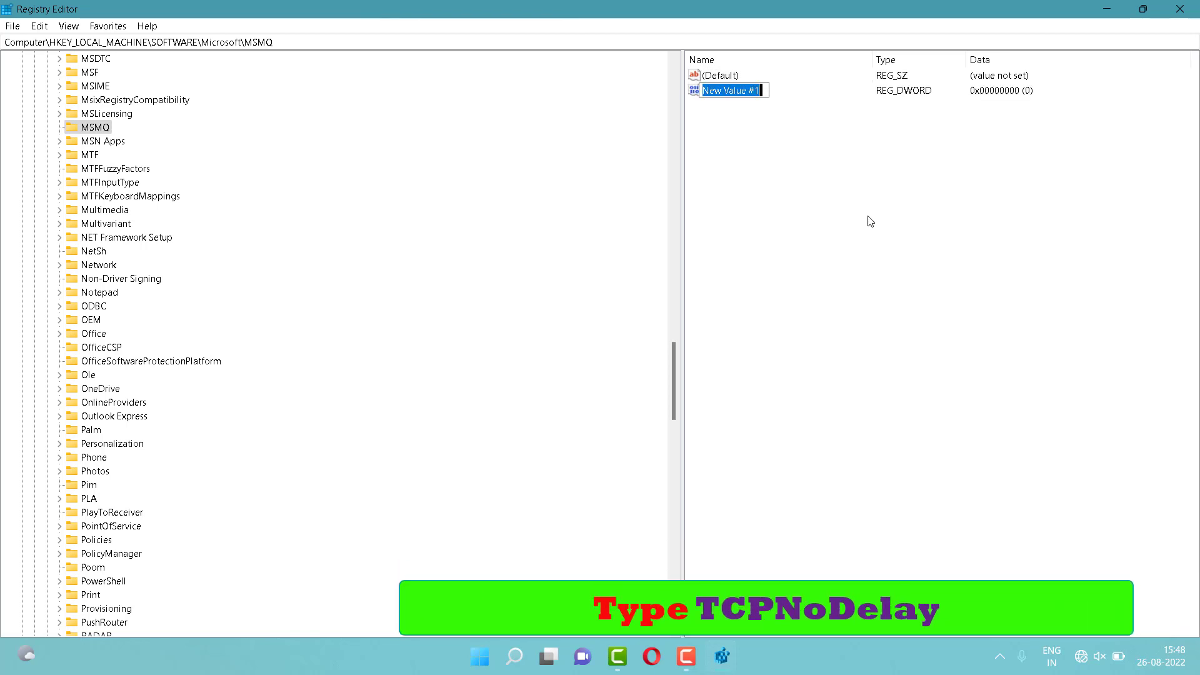
{"action": "key", "text": "BackSpace"}
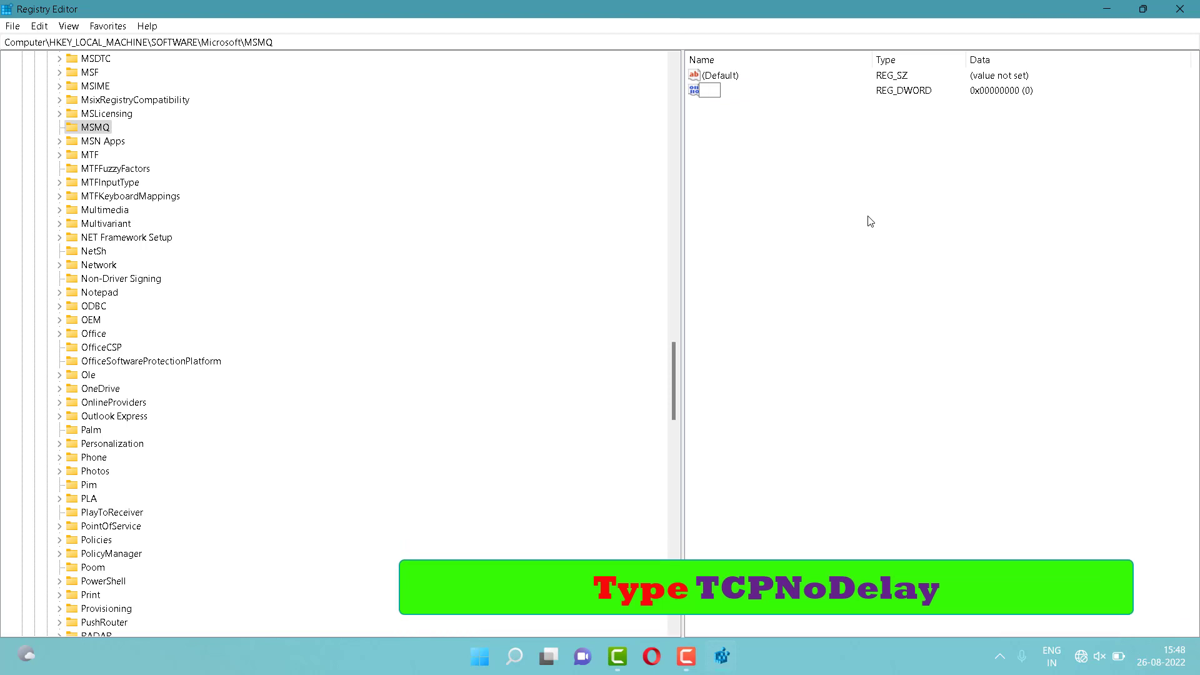
{"action": "type", "text": "T"}
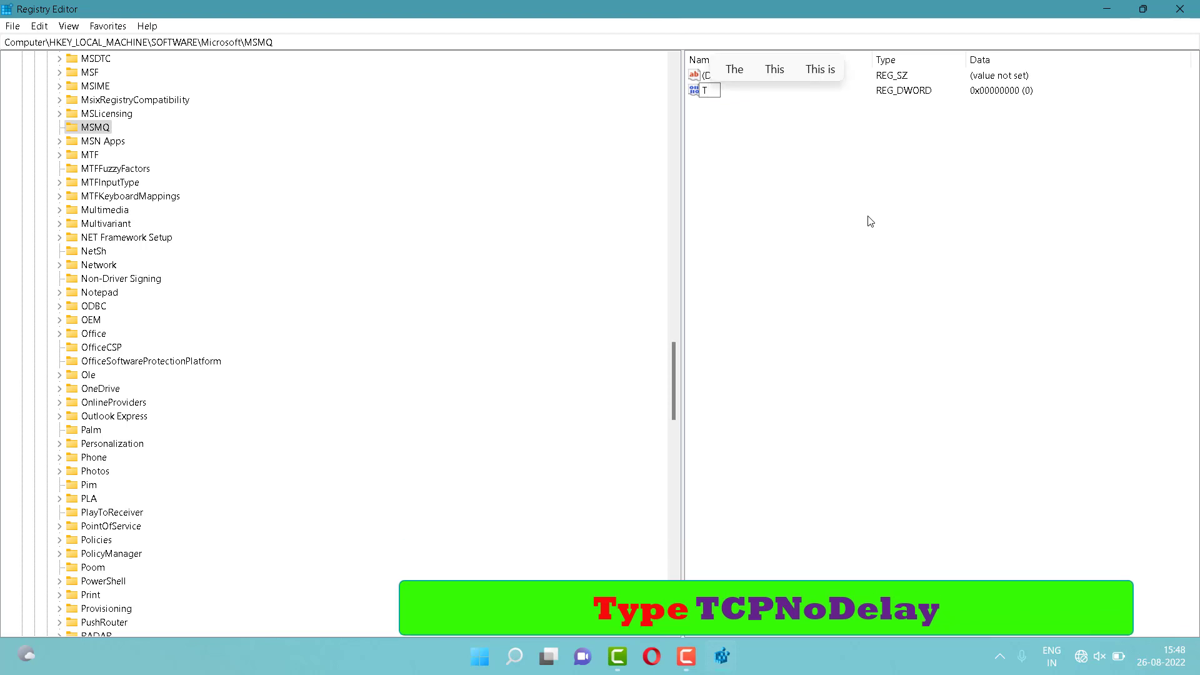
{"action": "type", "text": "CP"}
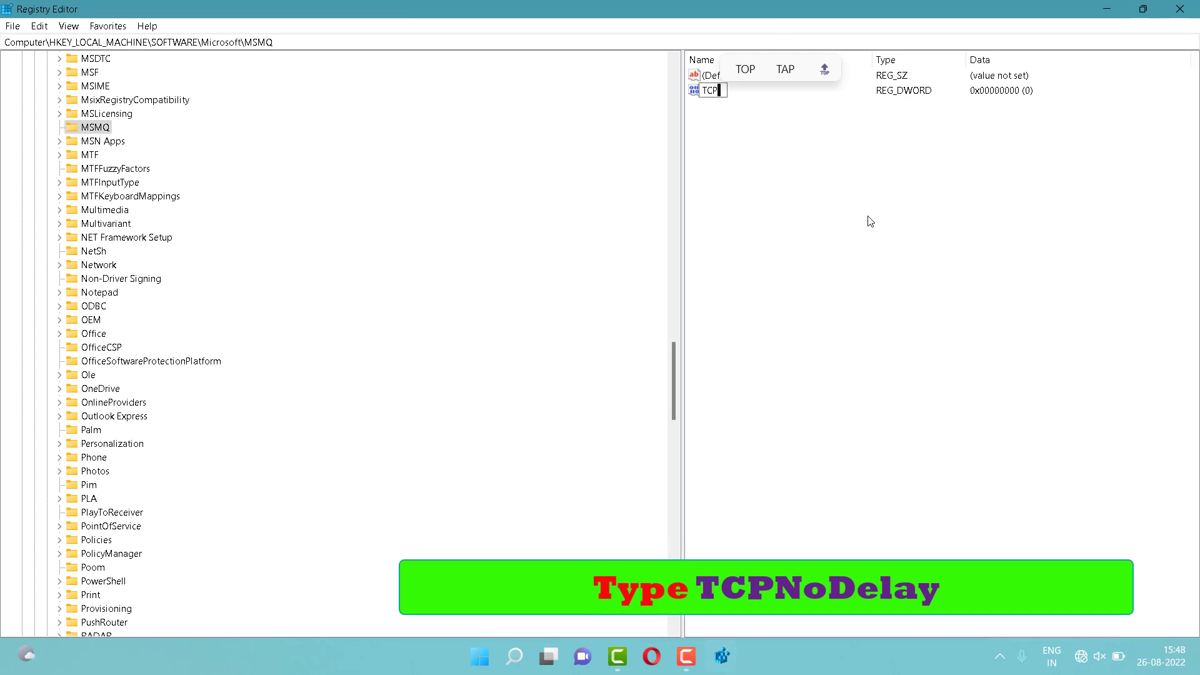
{"action": "type", "text": "No"}
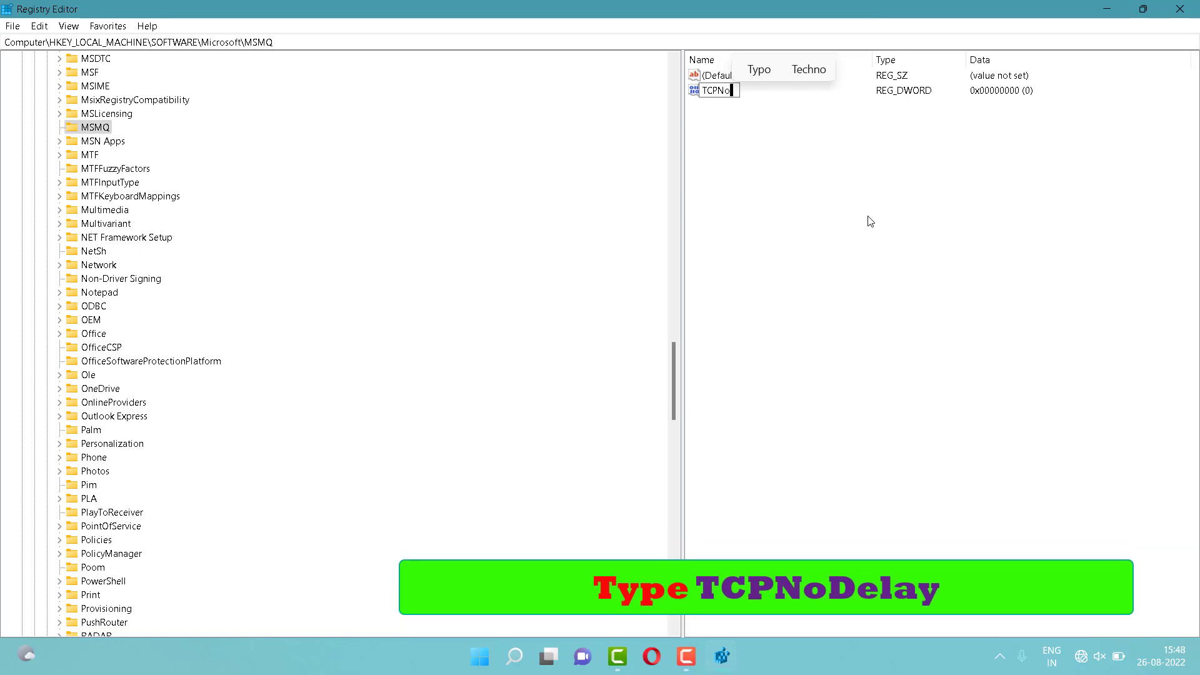
{"action": "type", "text": "De"}
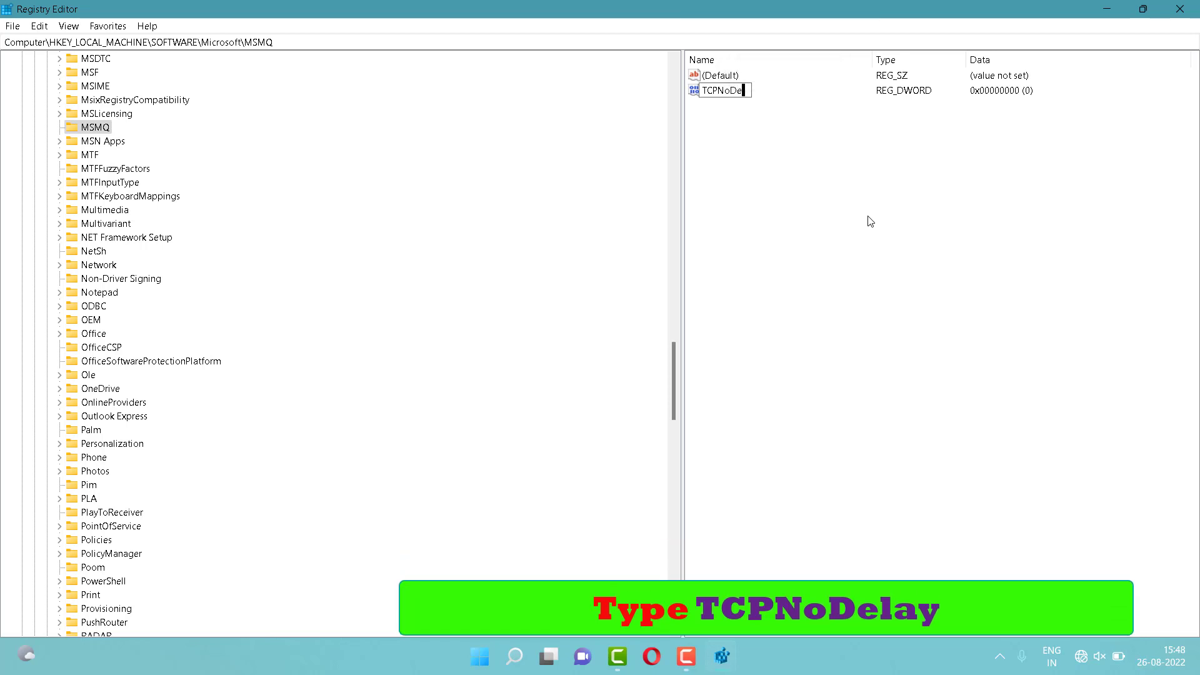
{"action": "type", "text": "l"}
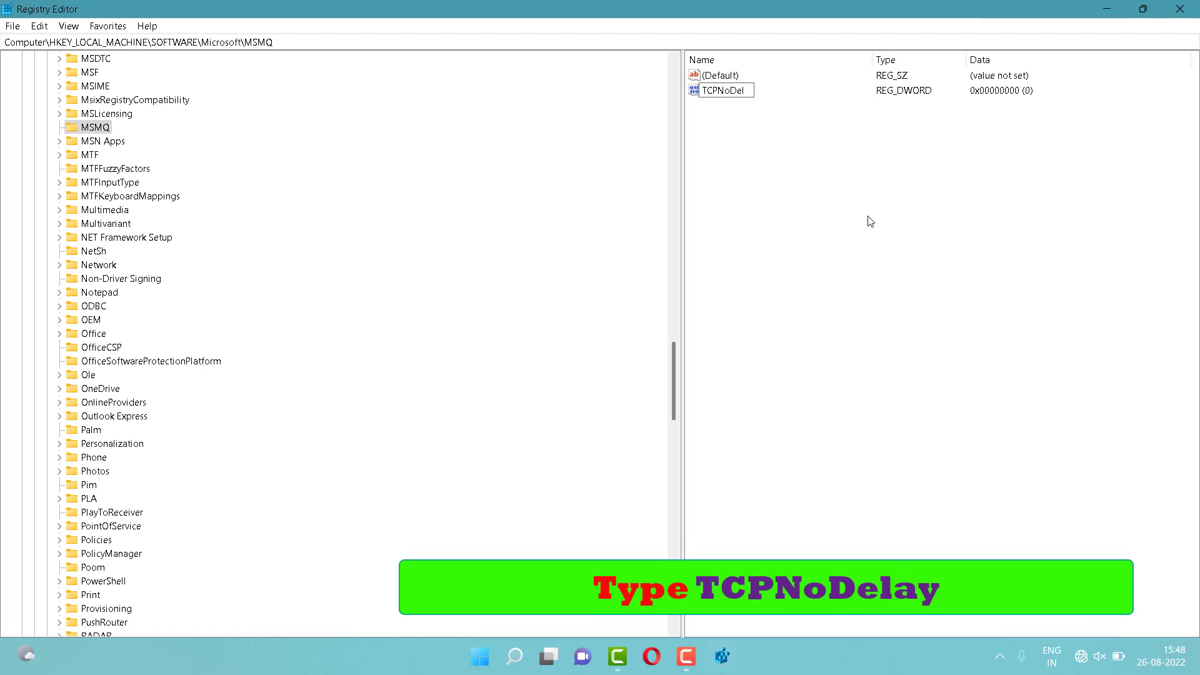
{"action": "type", "text": "ay"}
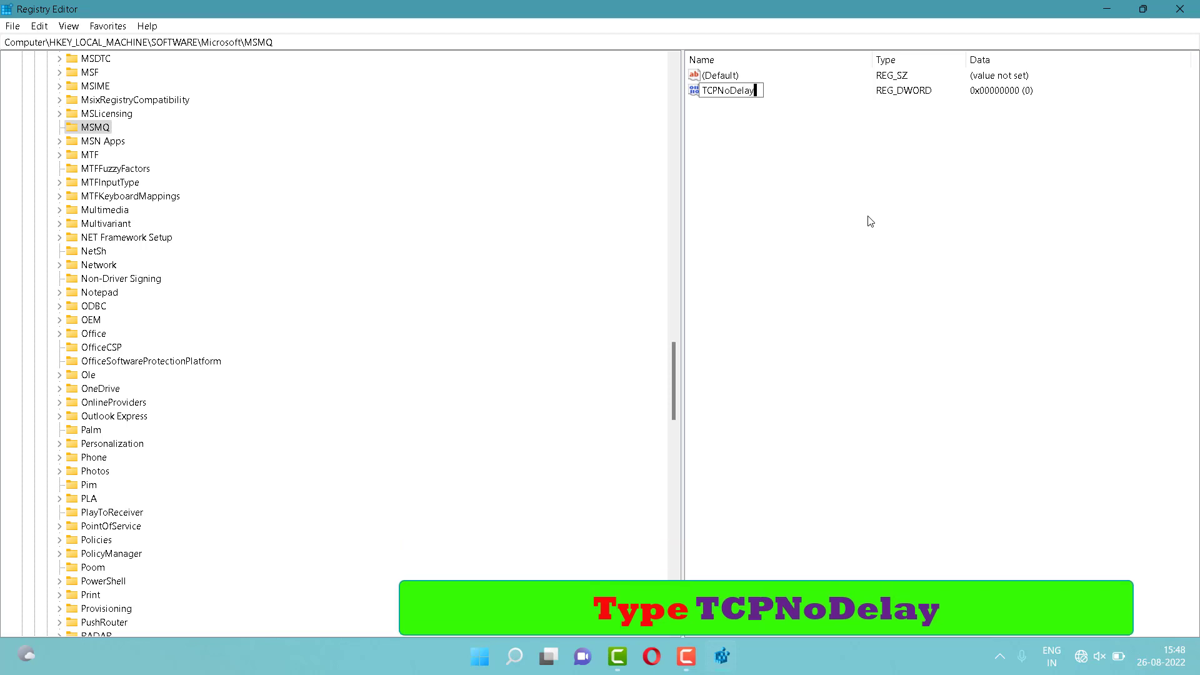
{"action": "key", "text": "Return"}
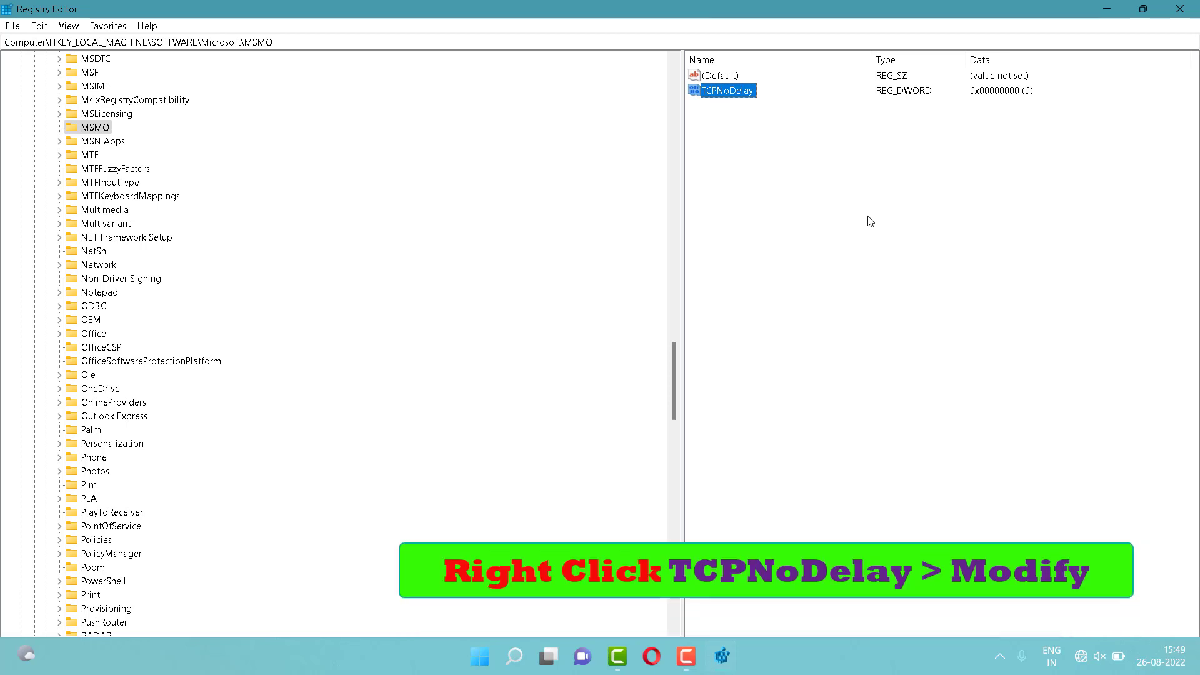
Set the value data of TCPNoDelay in the MSMQ key to 1 and close the registry editor
{"action": "right_click", "coordinate": [709, 91]}
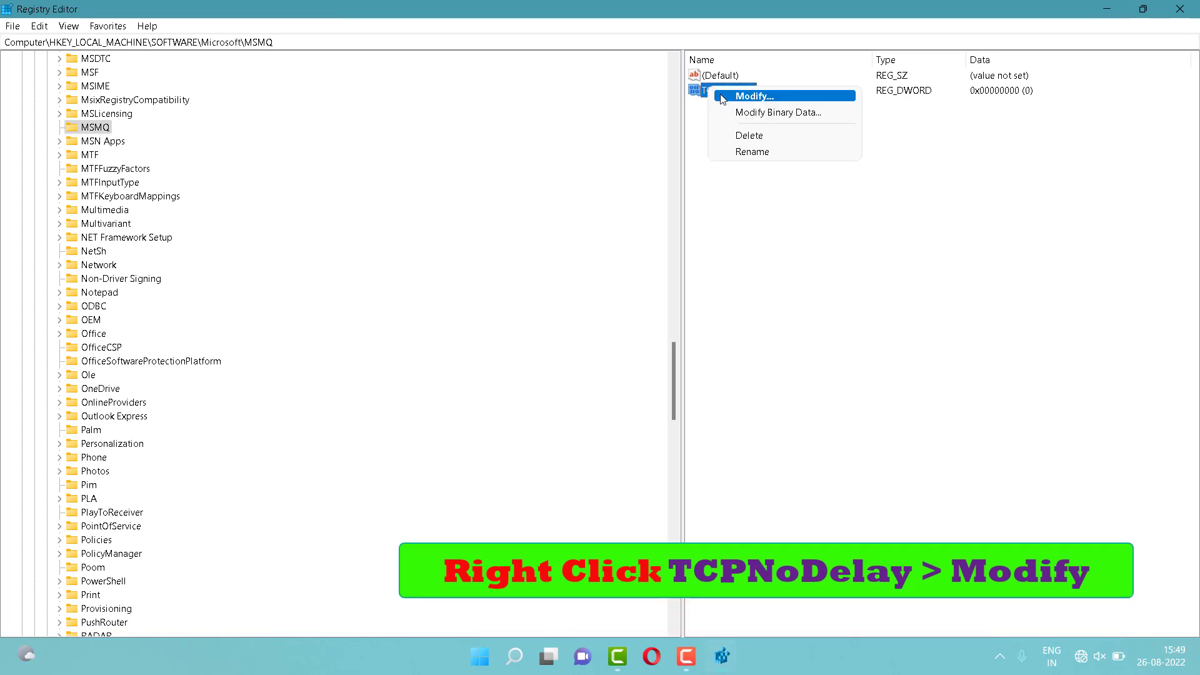
{"action": "left_click", "coordinate": [722, 96]}
{"action": "key", "text": "BackSpace"}
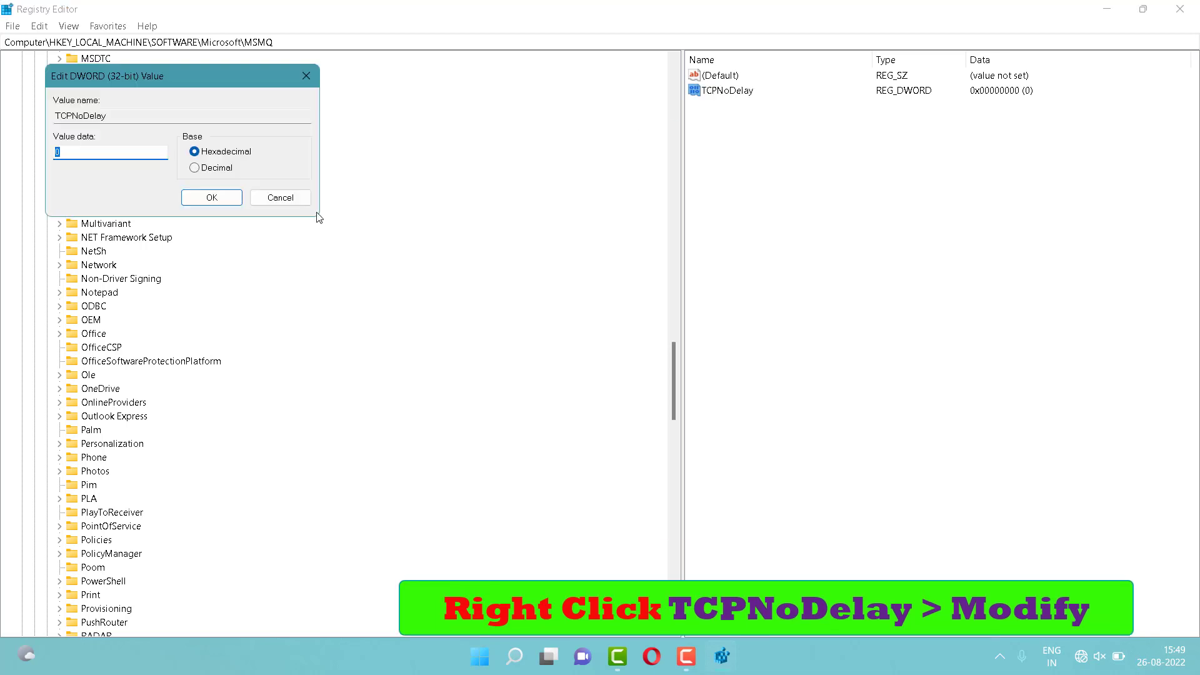
{"action": "type", "text": "1"}
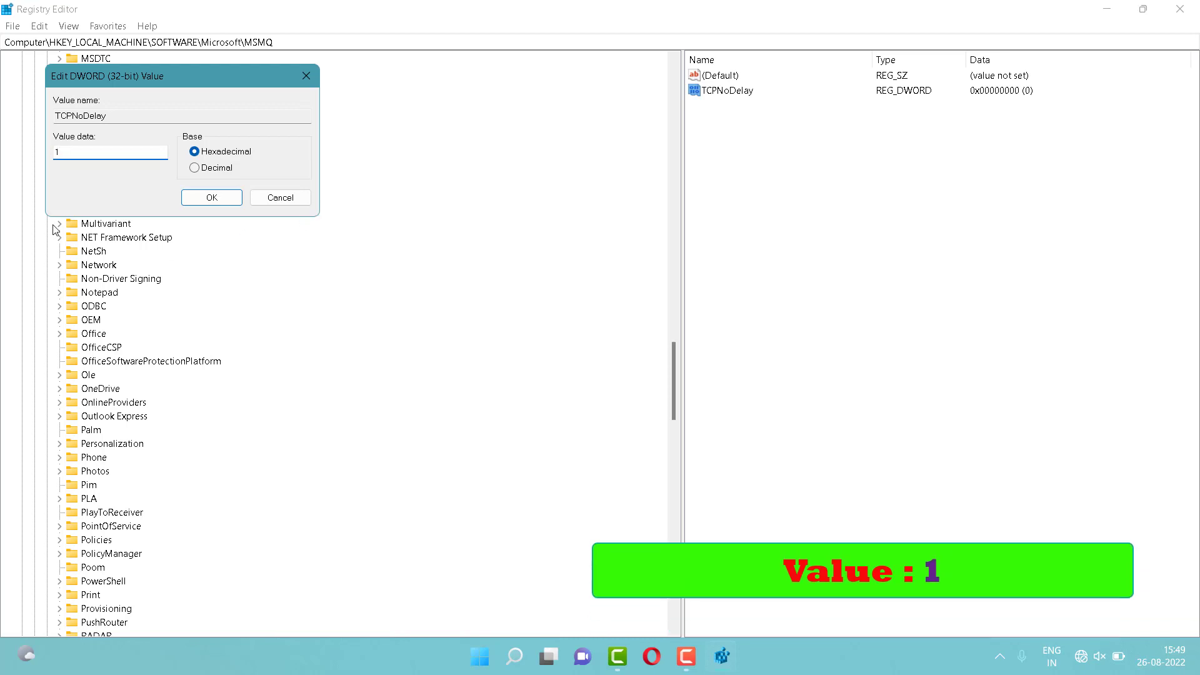
{"action": "left_click", "coordinate": [206, 199]}
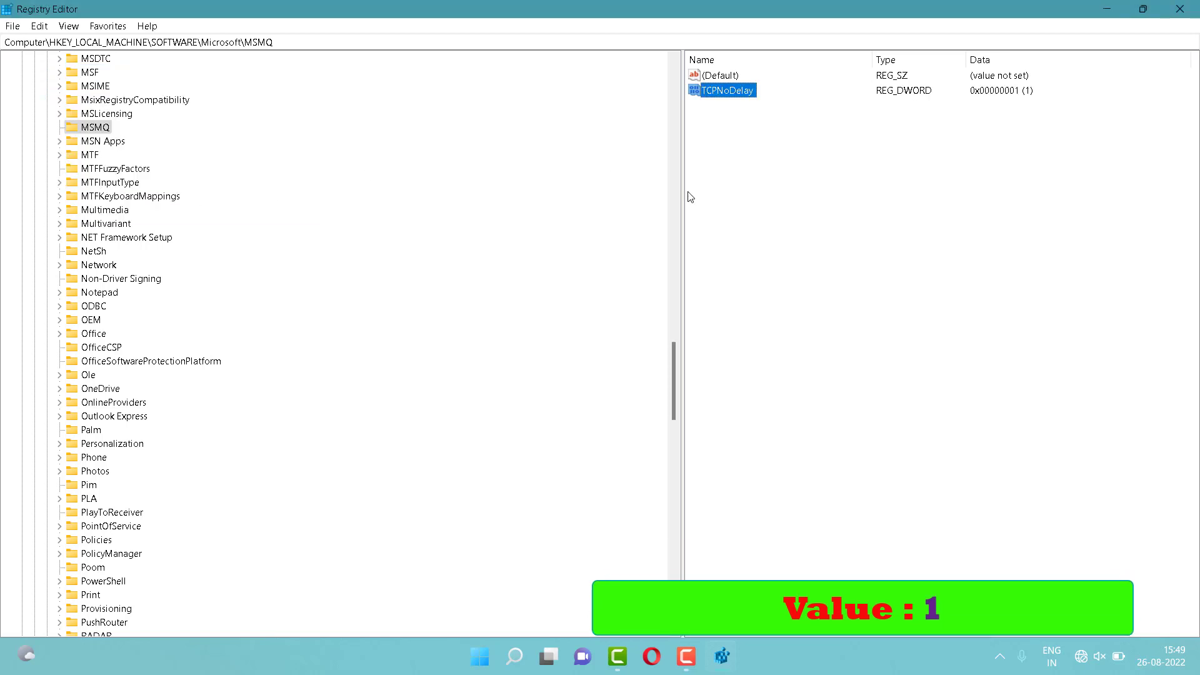
{"action": "left_click", "coordinate": [1181, 9]}
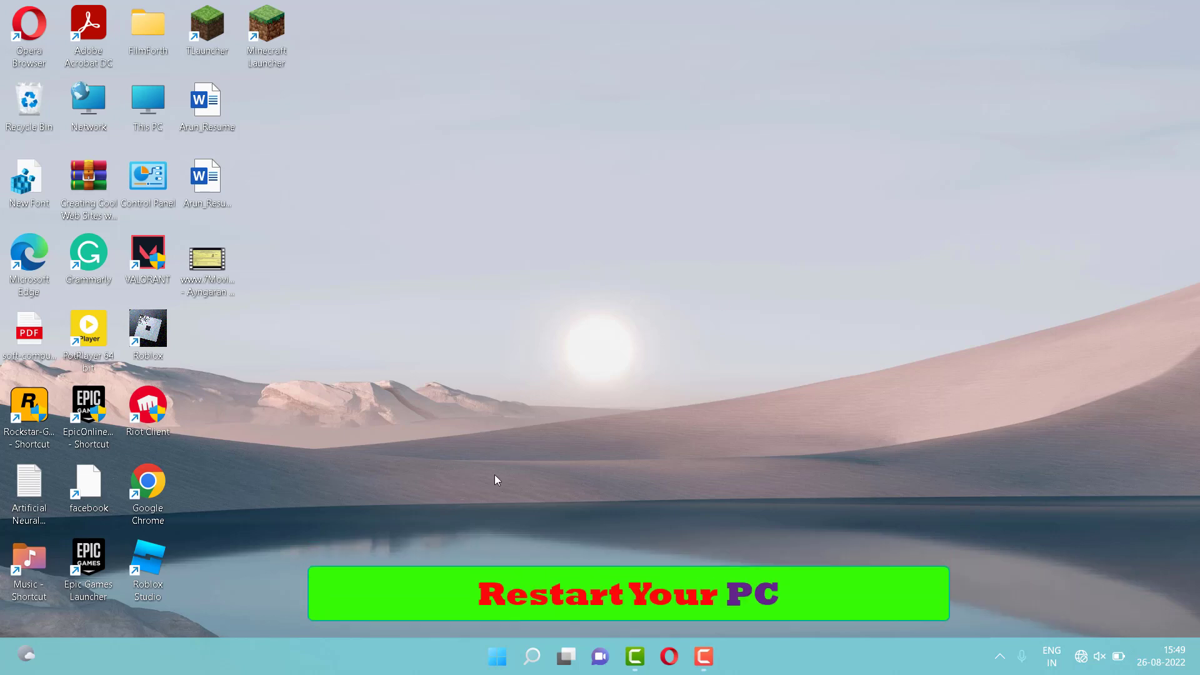
Restart the PC to apply the registry changes
{"action": "left_click", "coordinate": [495, 659]}
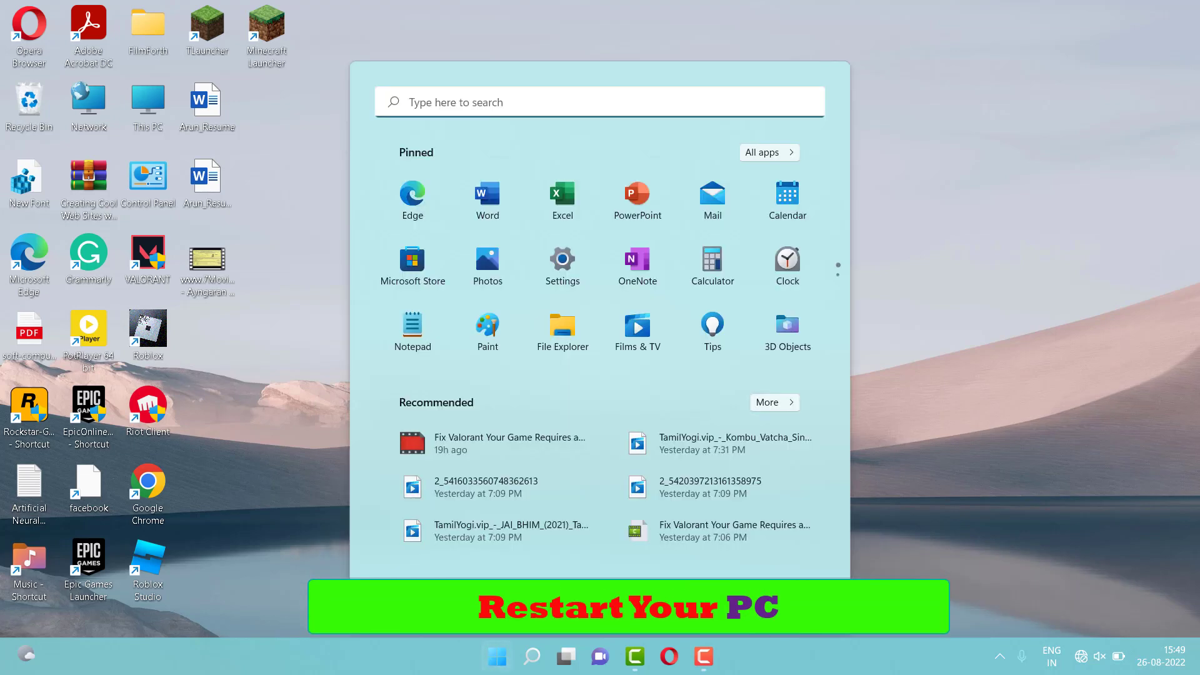
{"action": "left_click", "coordinate": [794, 605]}
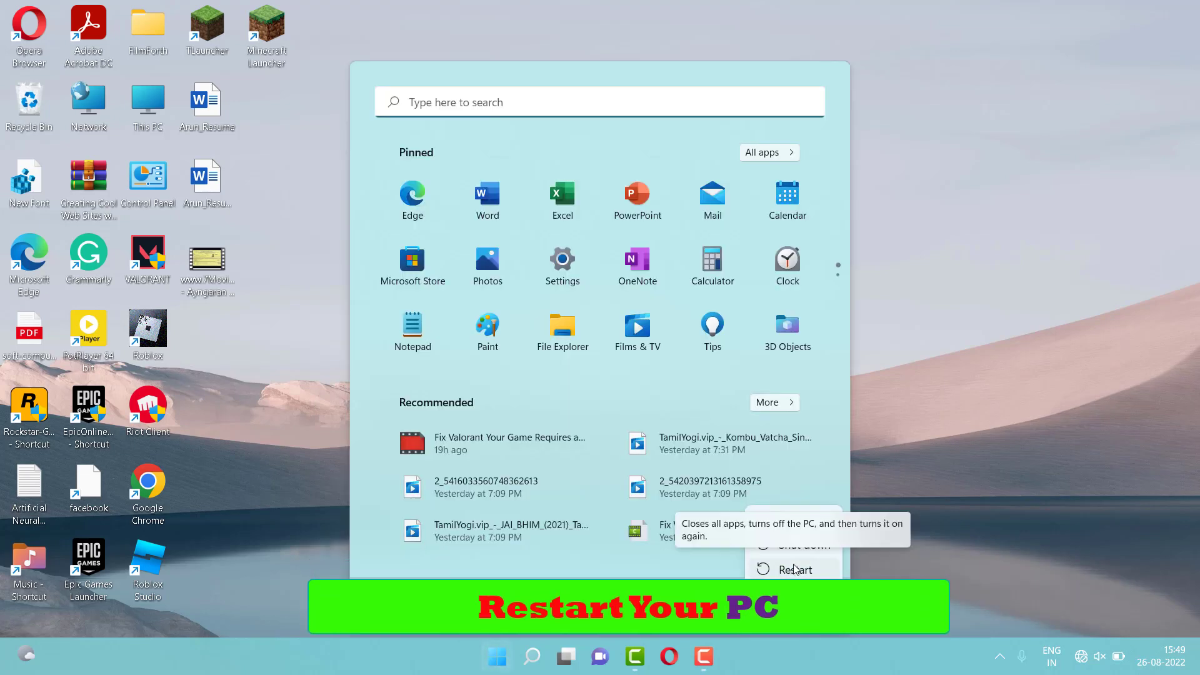
{"action": "left_click", "coordinate": [795, 568]}
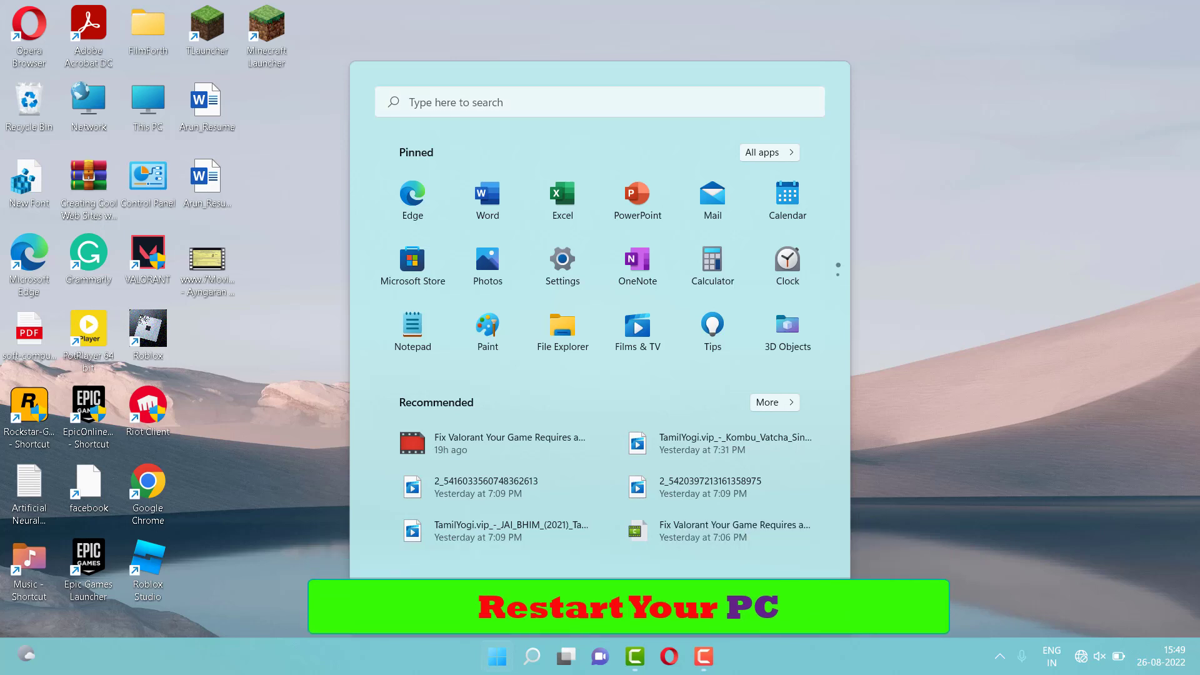
{"action": "key", "text": "Escape"}
{"action": "left_click", "coordinate": [704, 664]}
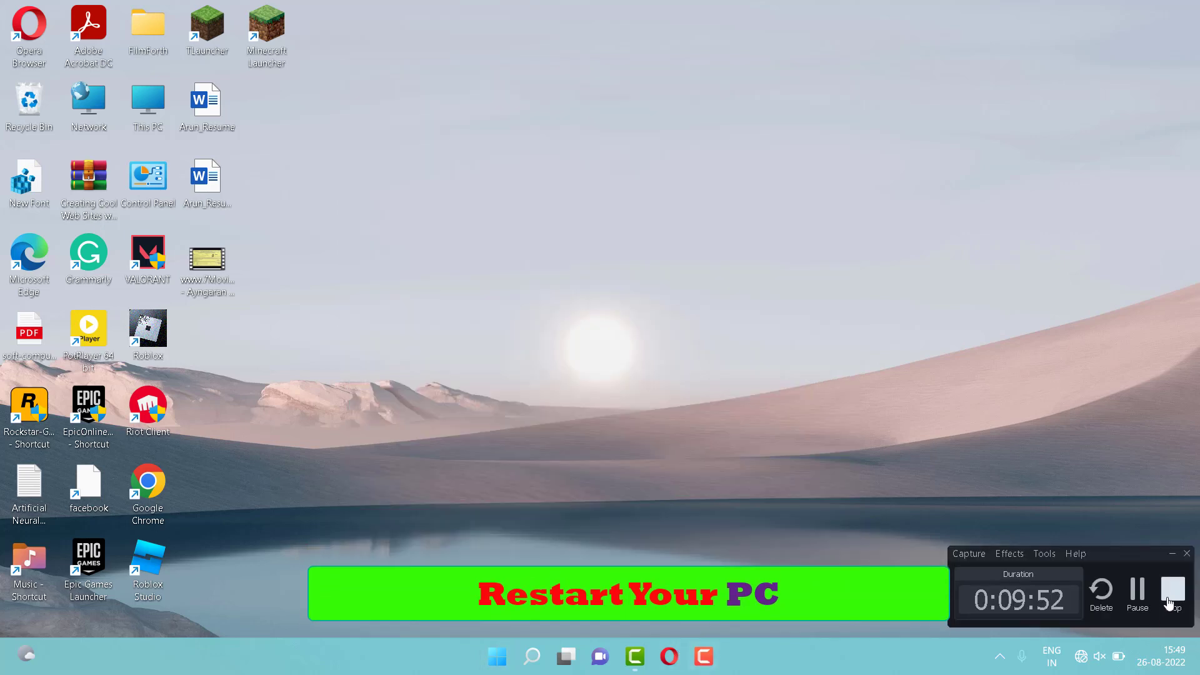